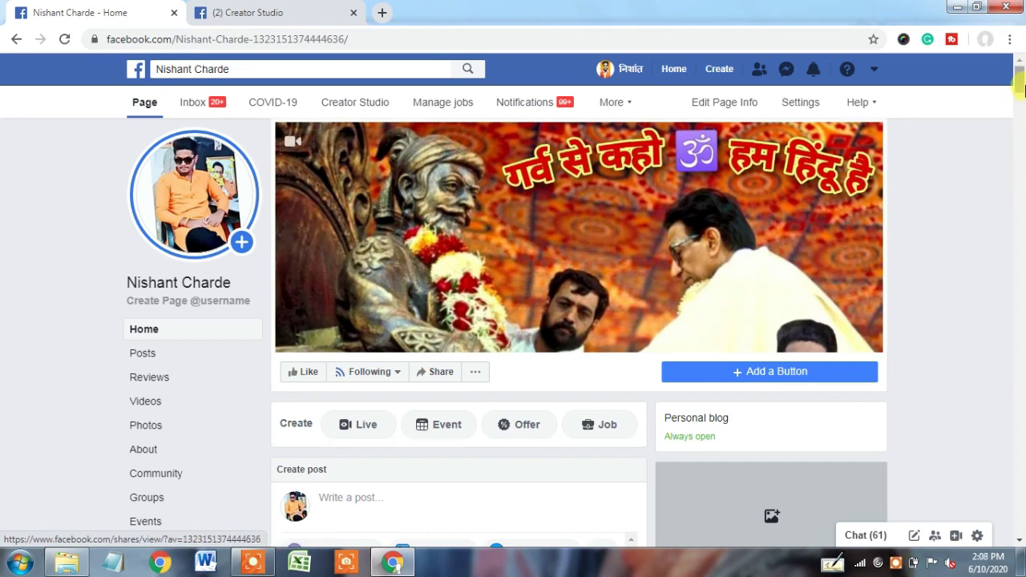
- Examine the Facebook Page's follower count and weekly post reach
scroll(1020, 104, "down", 4)
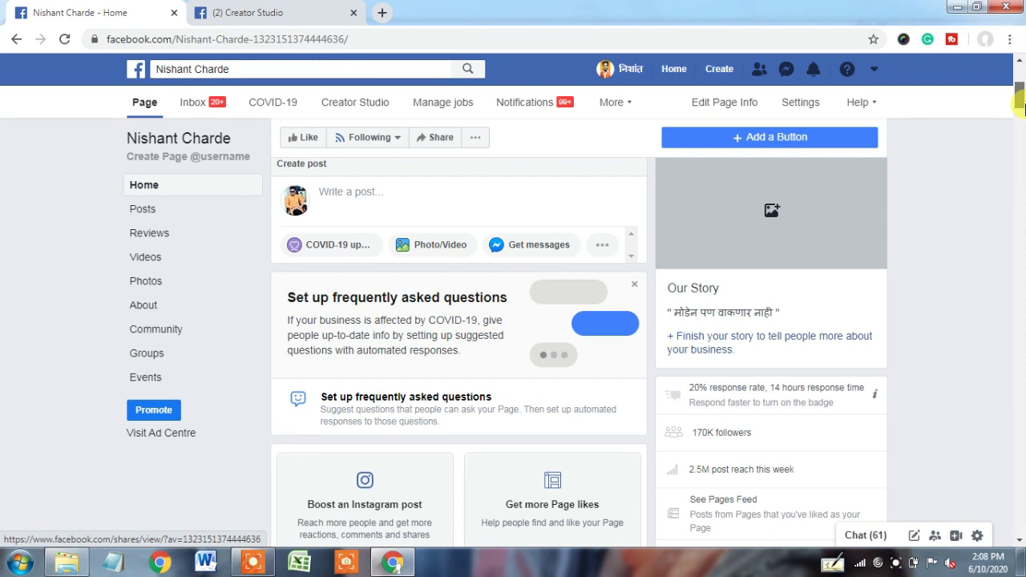
scroll(1020, 108, "down", 2)
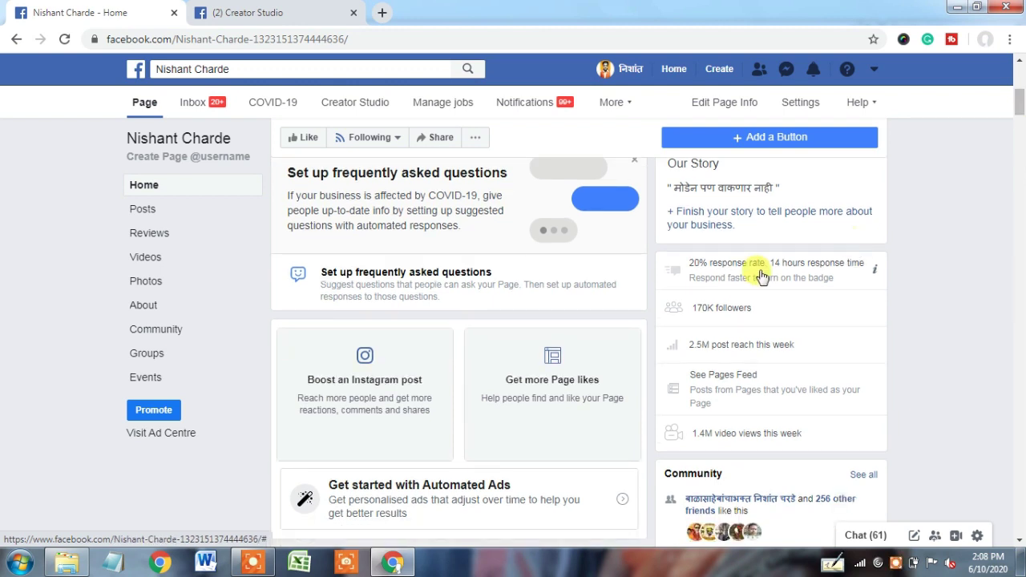
left_click_drag(687, 308, 794, 313)
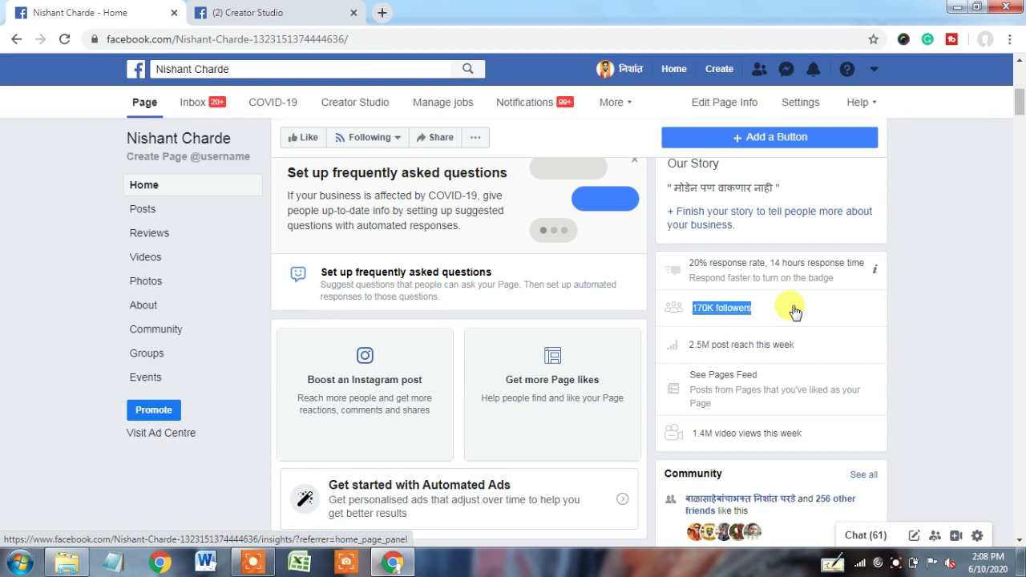
left_click_drag(685, 344, 840, 343)
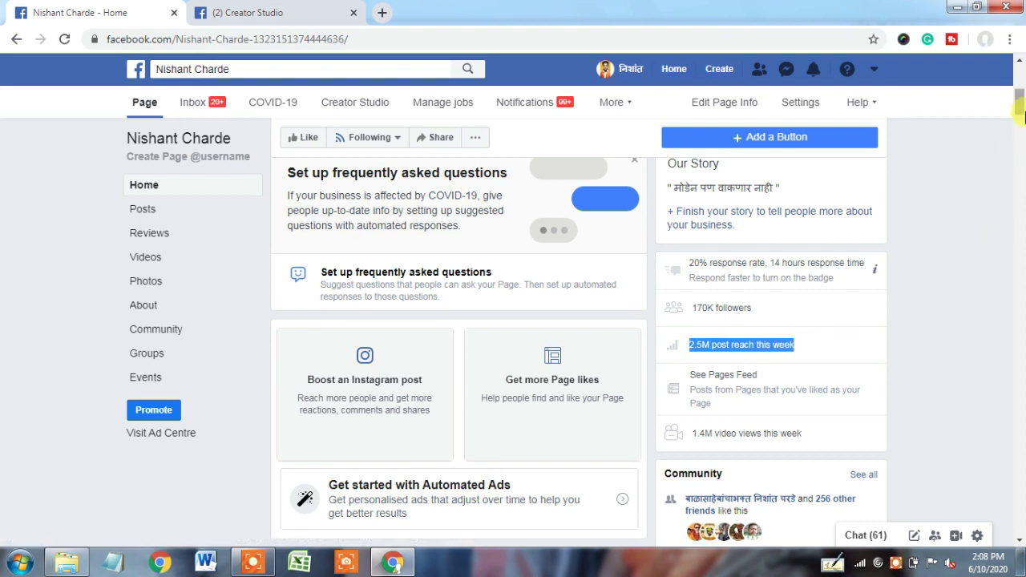
scroll(1020, 114, "up", 5)
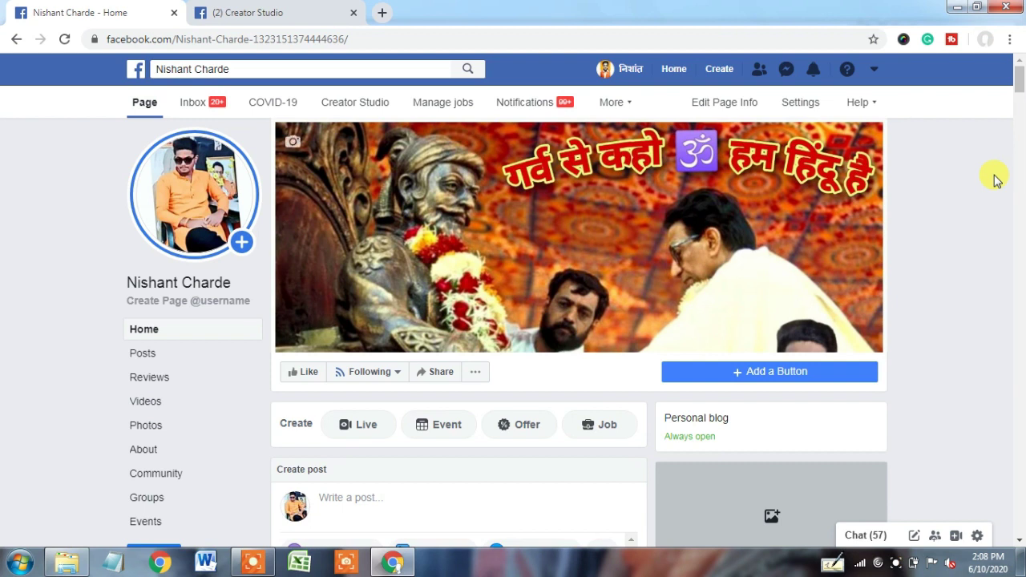
- Switch to Creator Studio and examine the Page's status and breaches in the Monetisation overview
left_click(300, 8)
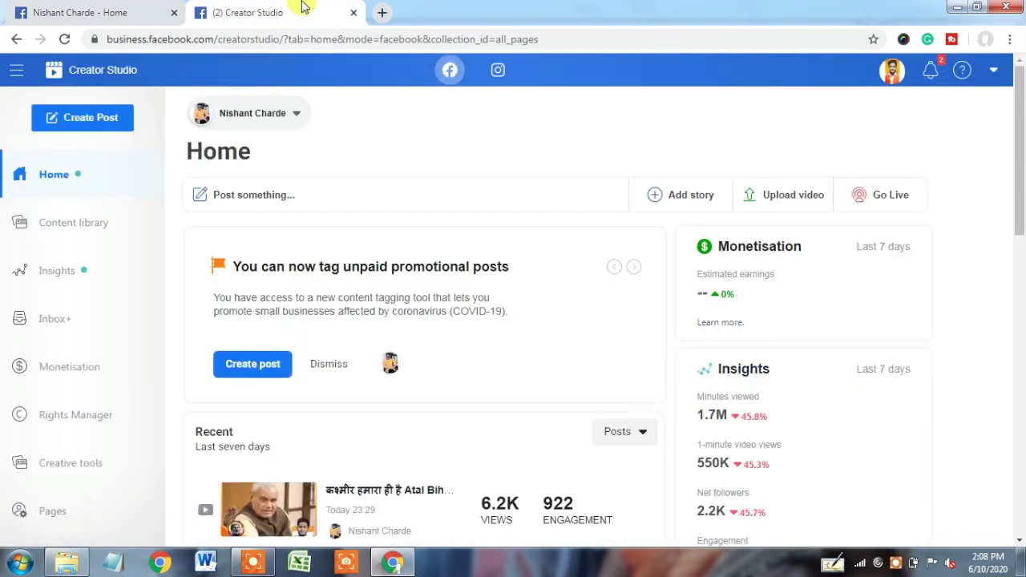
left_click(86, 379)
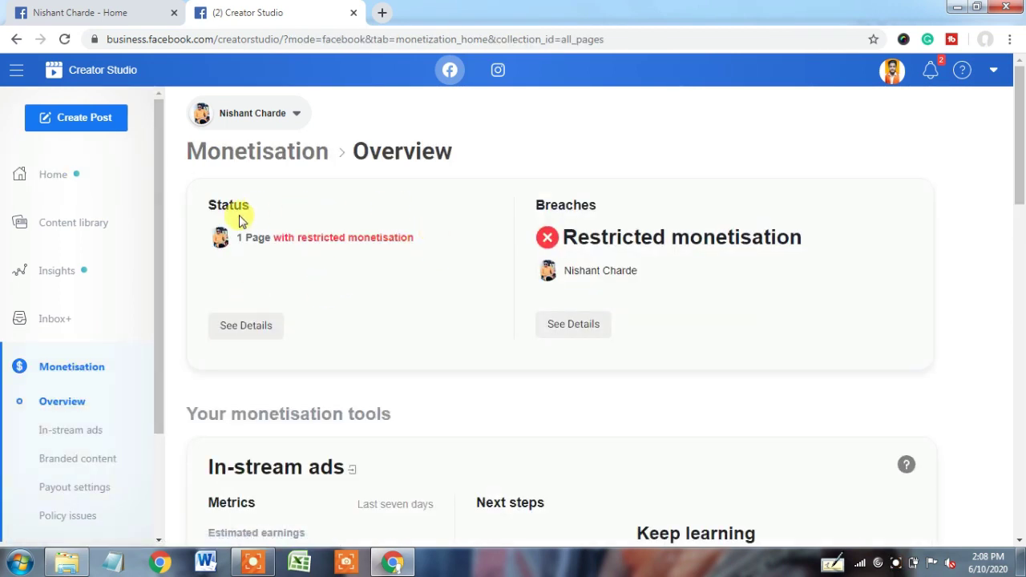
mouse_move(279, 236)
left_click_drag(301, 238, 428, 235)
left_click_drag(564, 239, 832, 245)
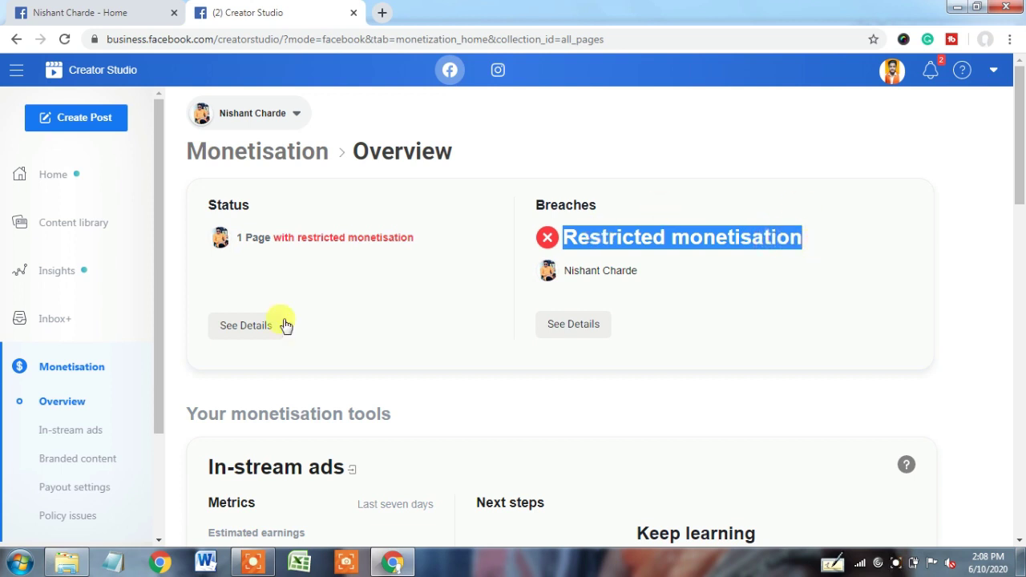
- Open the monetisation Policy issues and examine the Community Standards breach and the reason the shared content was removed
left_click(50, 521)
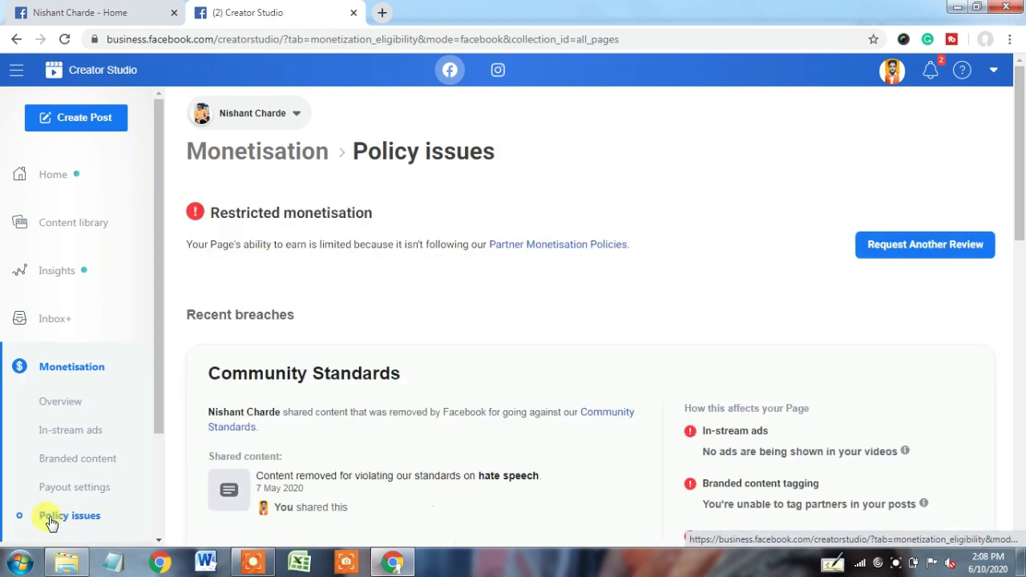
left_click_drag(1022, 162, 1022, 186)
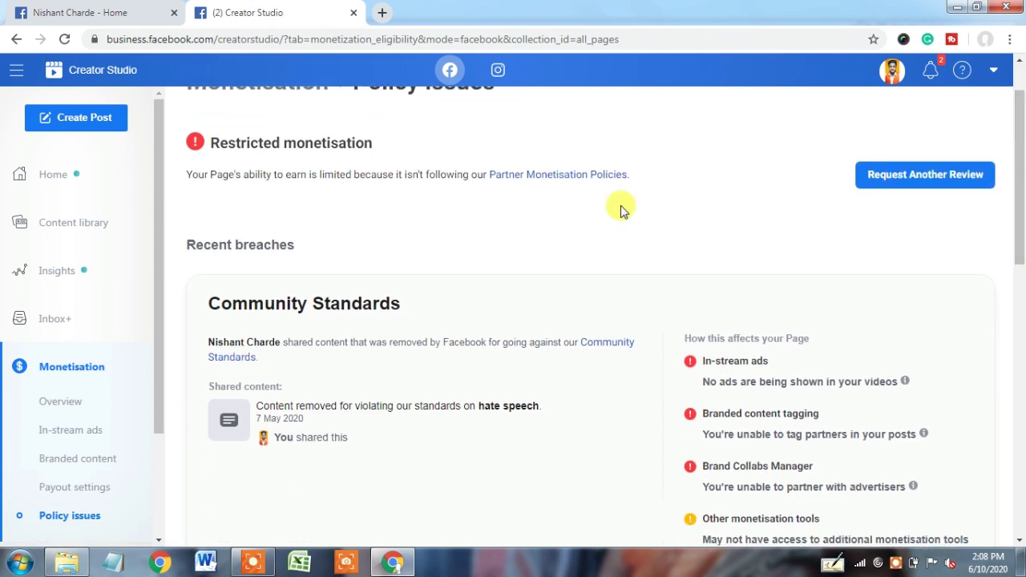
left_click_drag(205, 305, 417, 306)
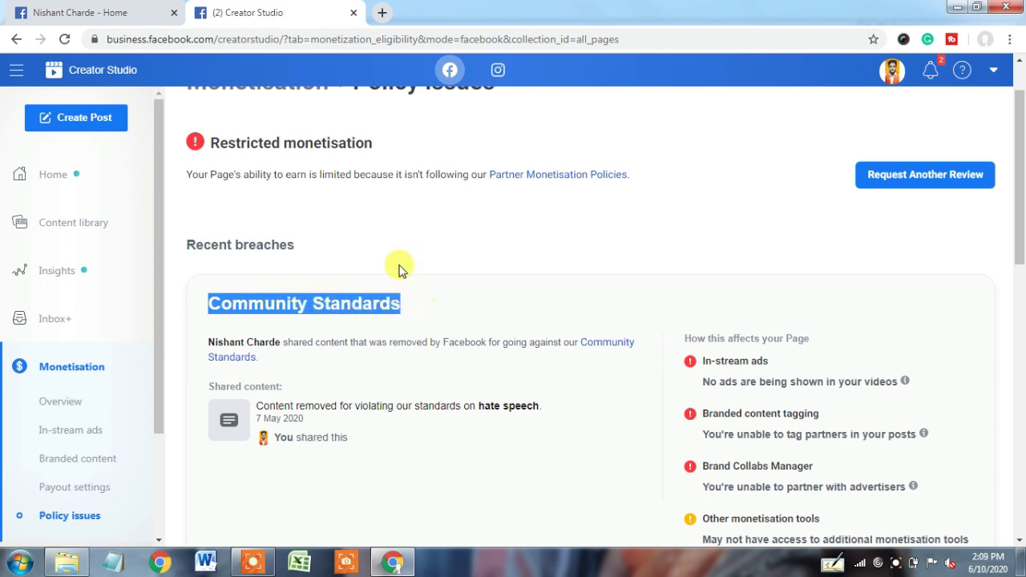
left_click(400, 266)
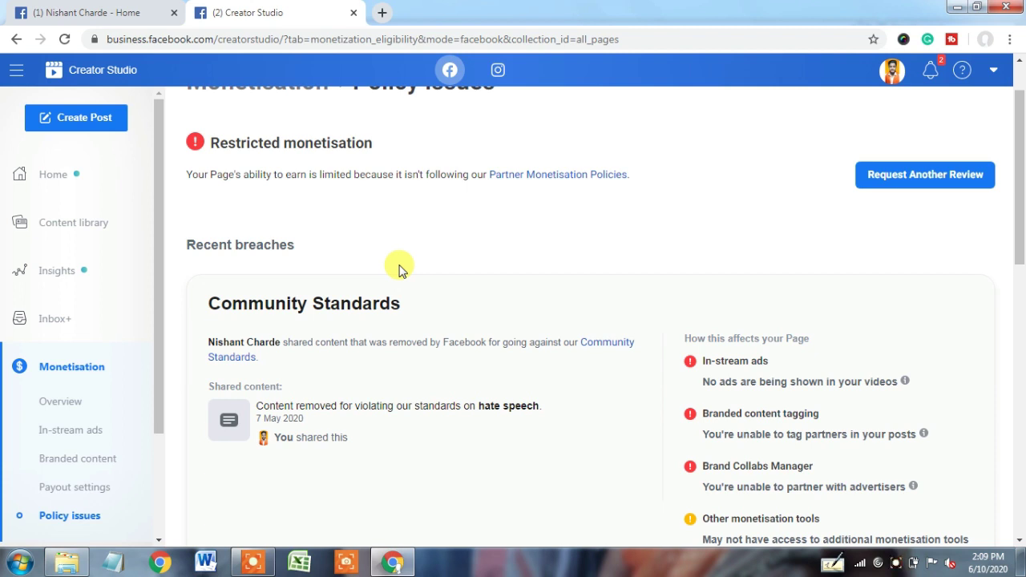
left_click_drag(206, 302, 412, 303)
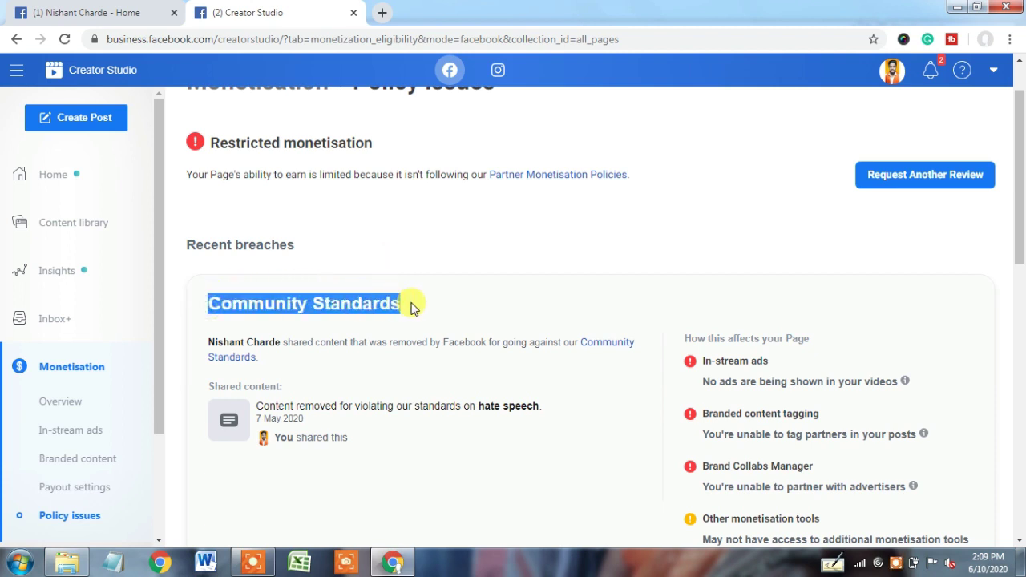
left_click(423, 260)
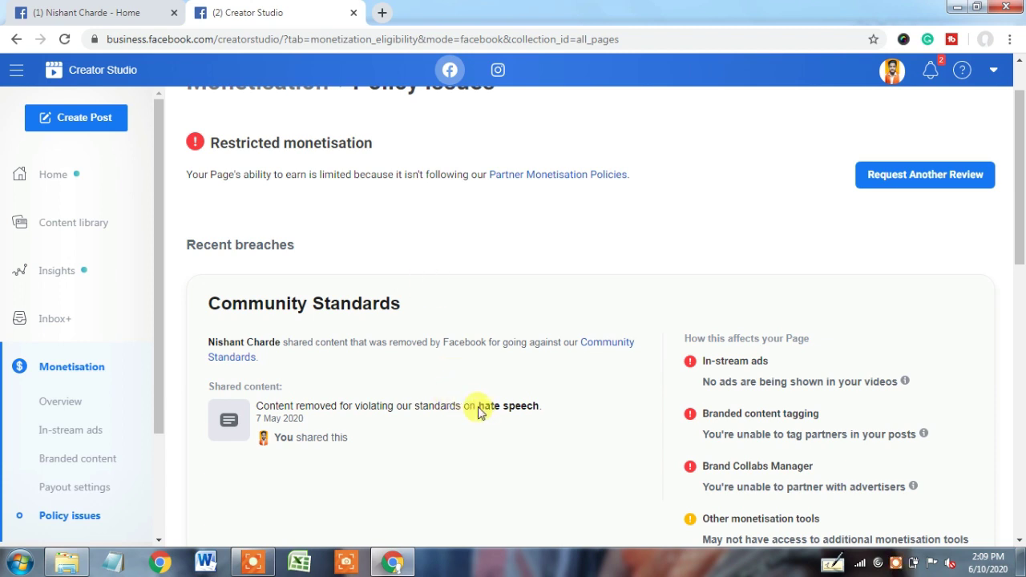
left_click_drag(479, 408, 566, 419)
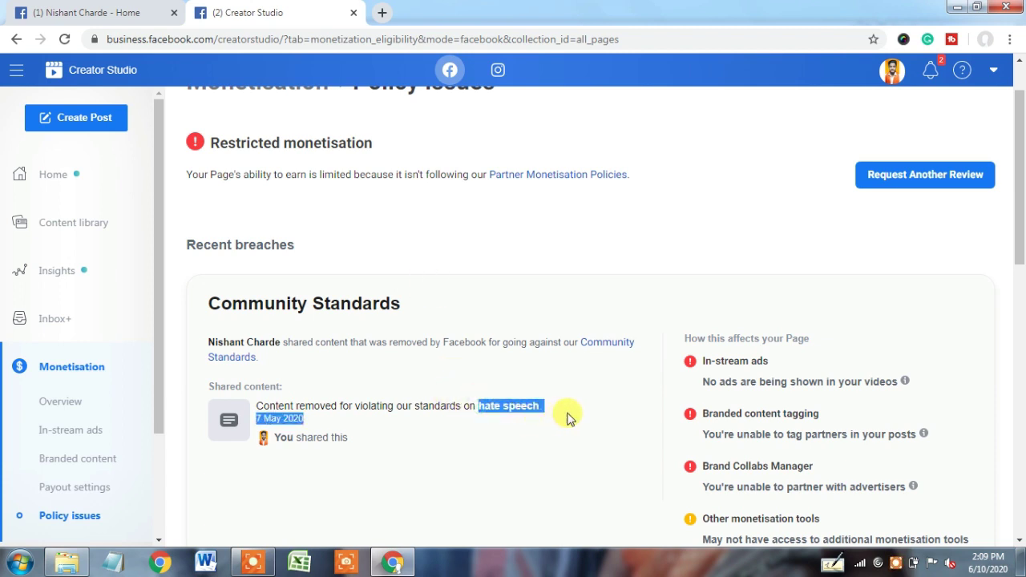
left_click(556, 386)
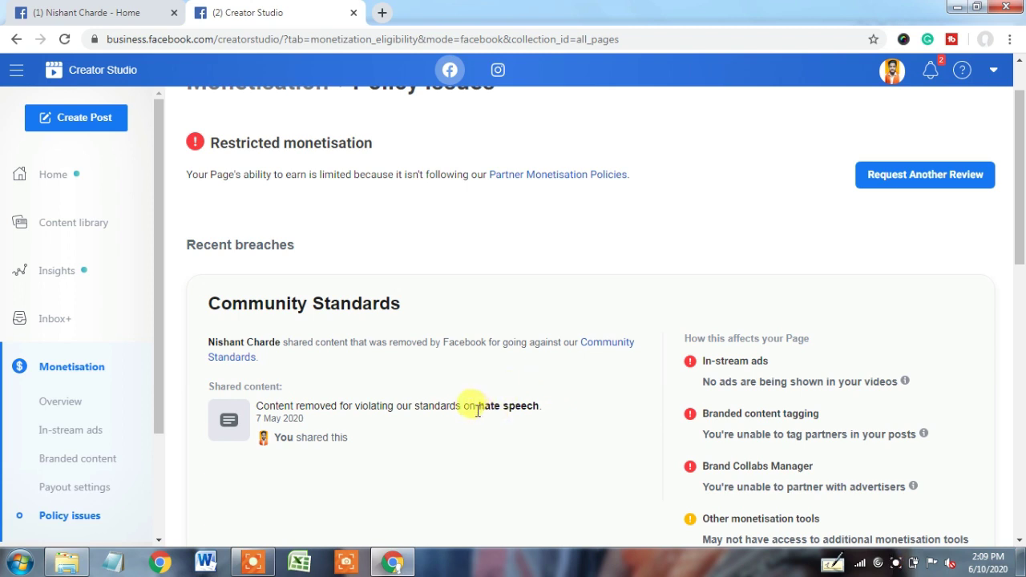
left_click_drag(478, 407, 499, 419)
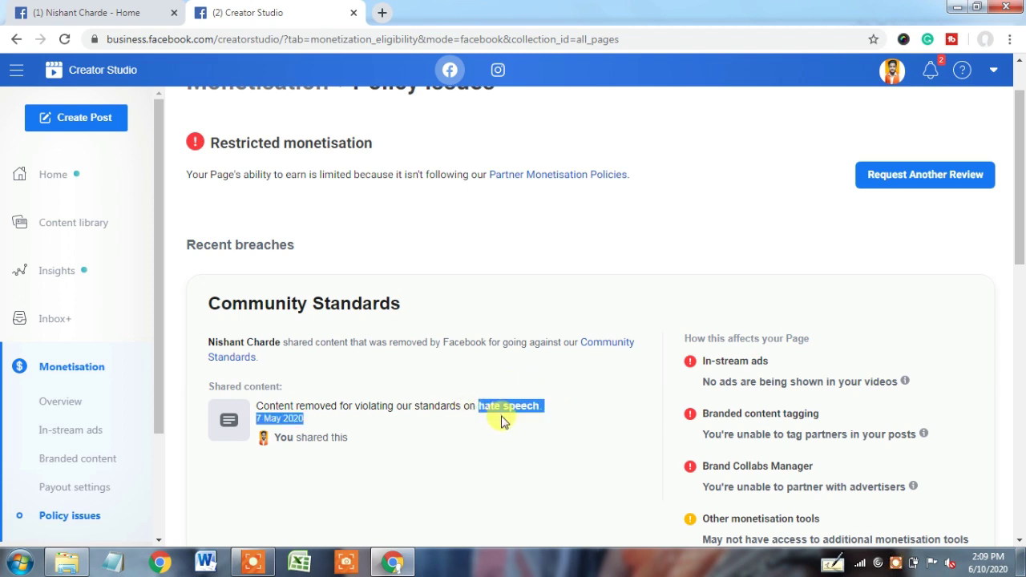
left_click(473, 385)
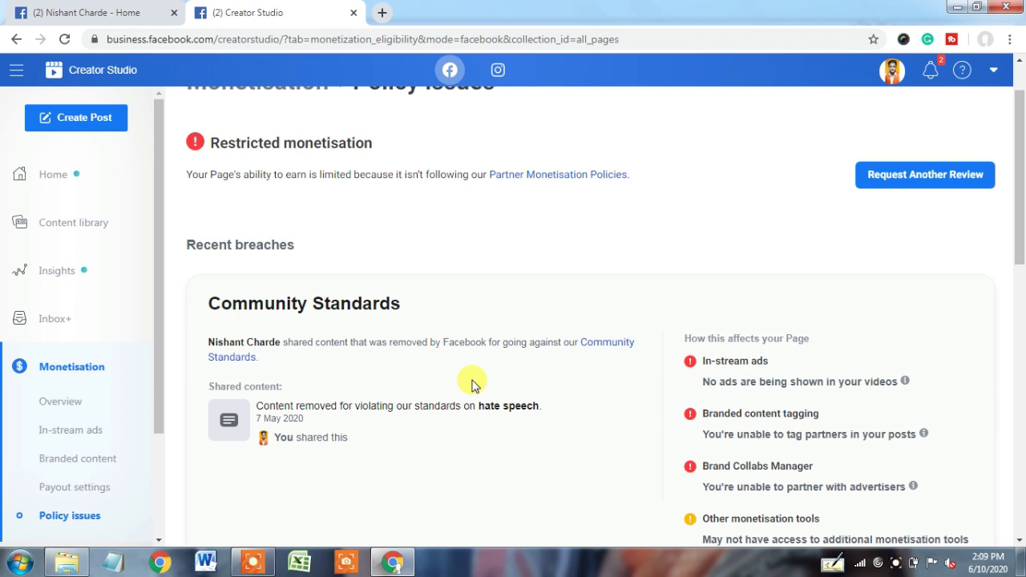
left_click_drag(476, 407, 504, 428)
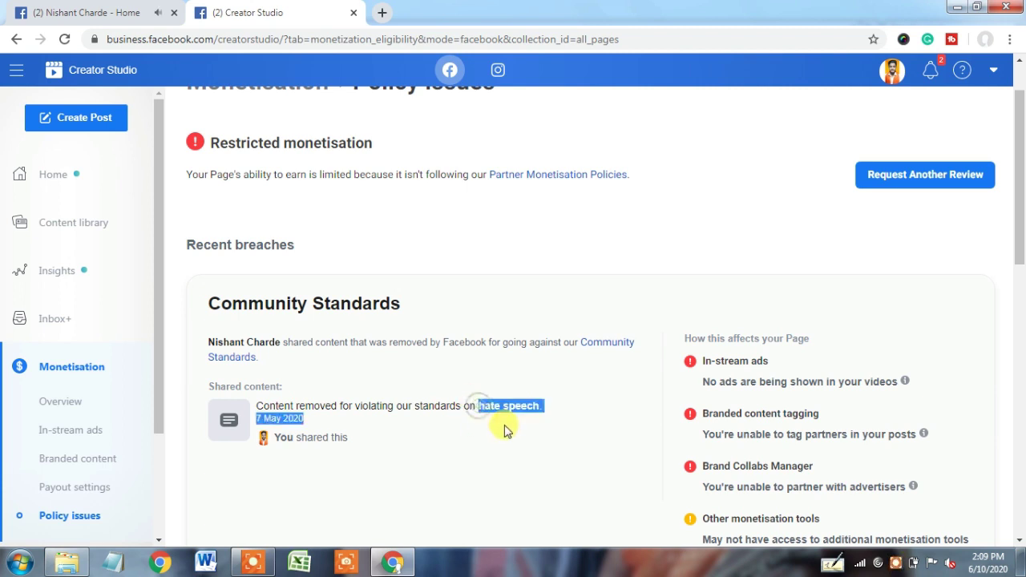
- Review the limited originality of content breach and the overall monetisation restriction in Policy issues
left_click_drag(1019, 202, 1020, 298)
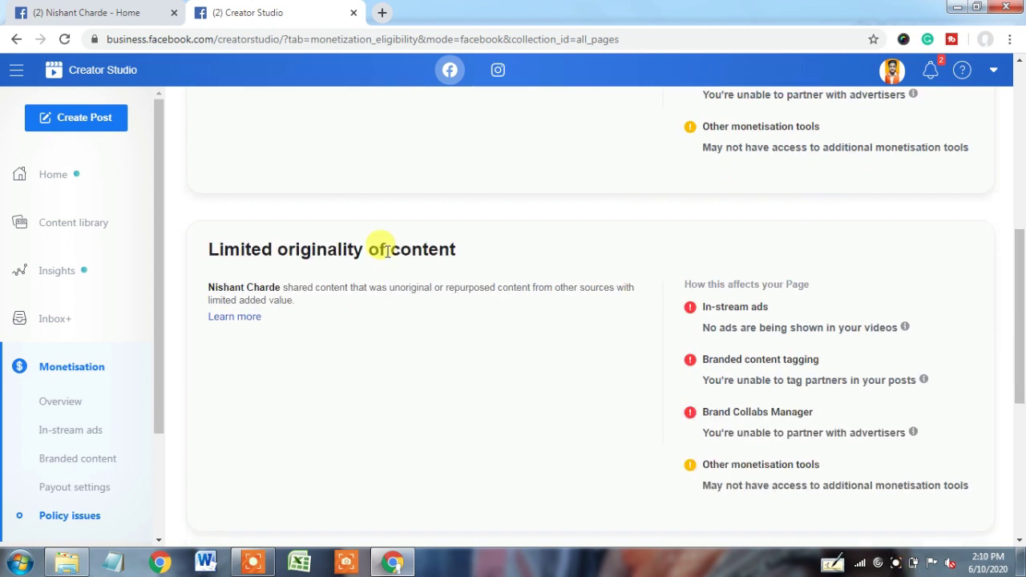
left_click_drag(208, 249, 484, 263)
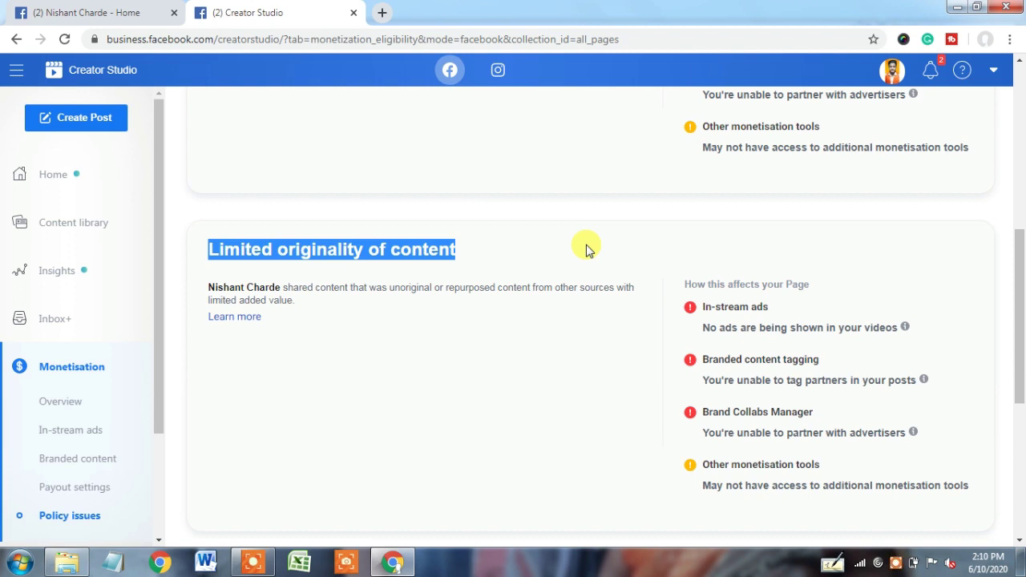
left_click_drag(1019, 328, 1020, 161)
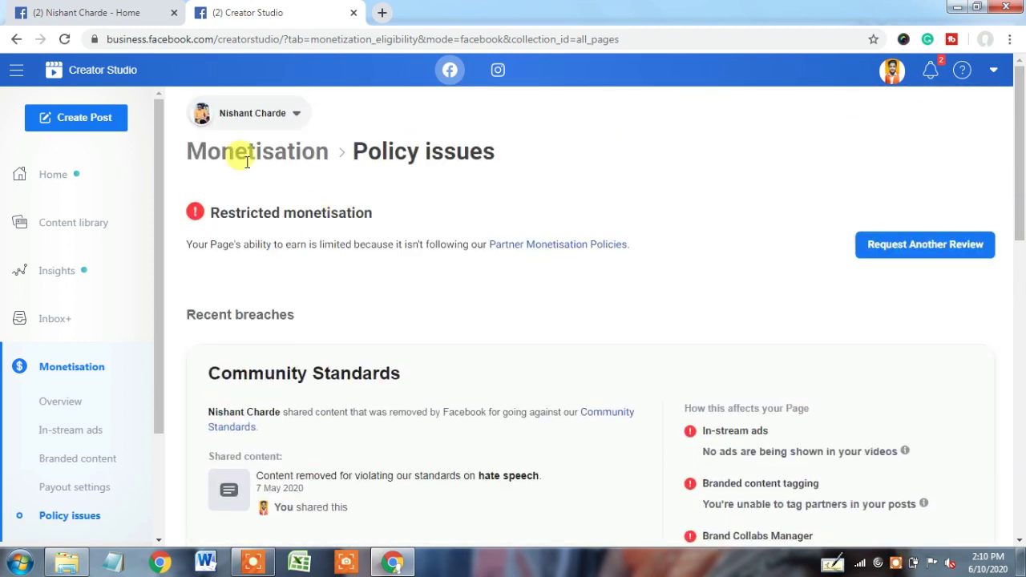
left_click_drag(214, 213, 405, 213)
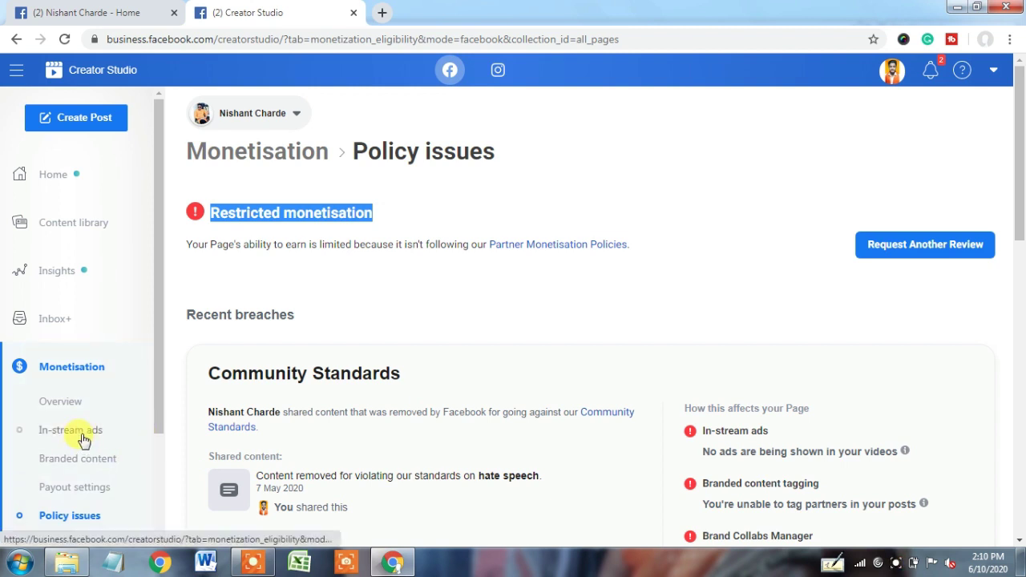
- Return to the Monetisation overview and look over the in-stream ads metrics
left_click(69, 403)
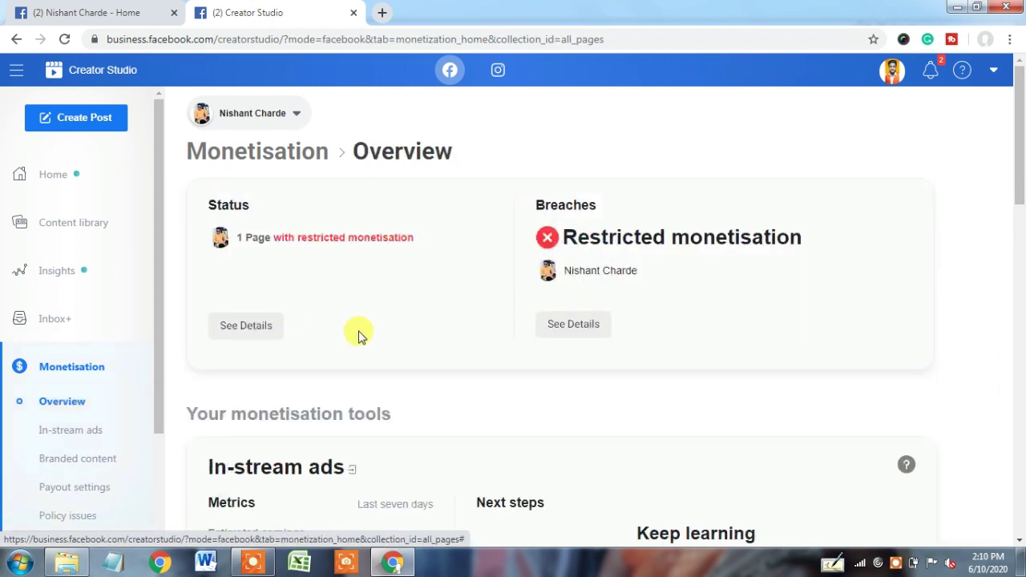
left_click_drag(1019, 160, 1020, 210)
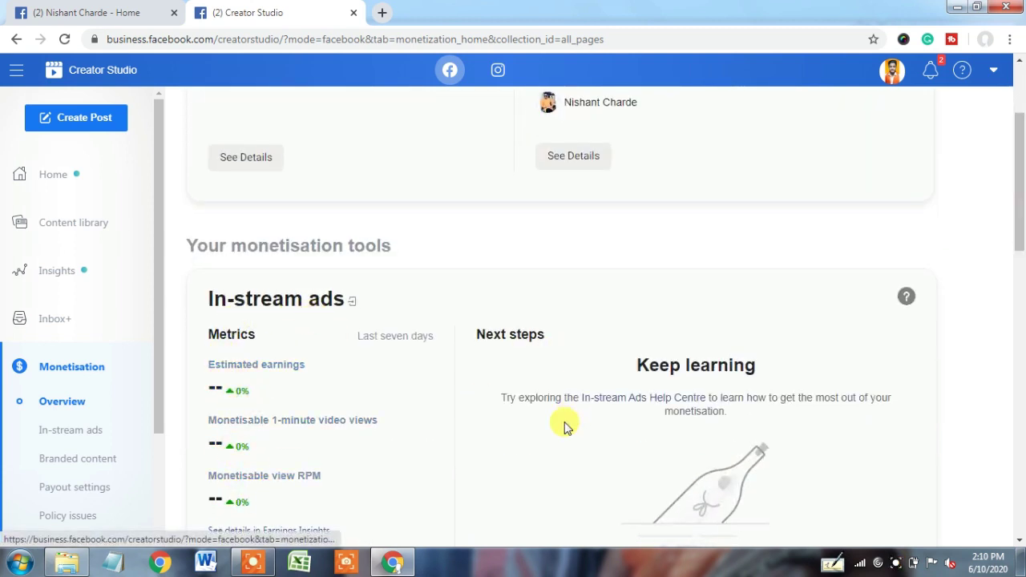
left_click_drag(1020, 206, 1016, 139)
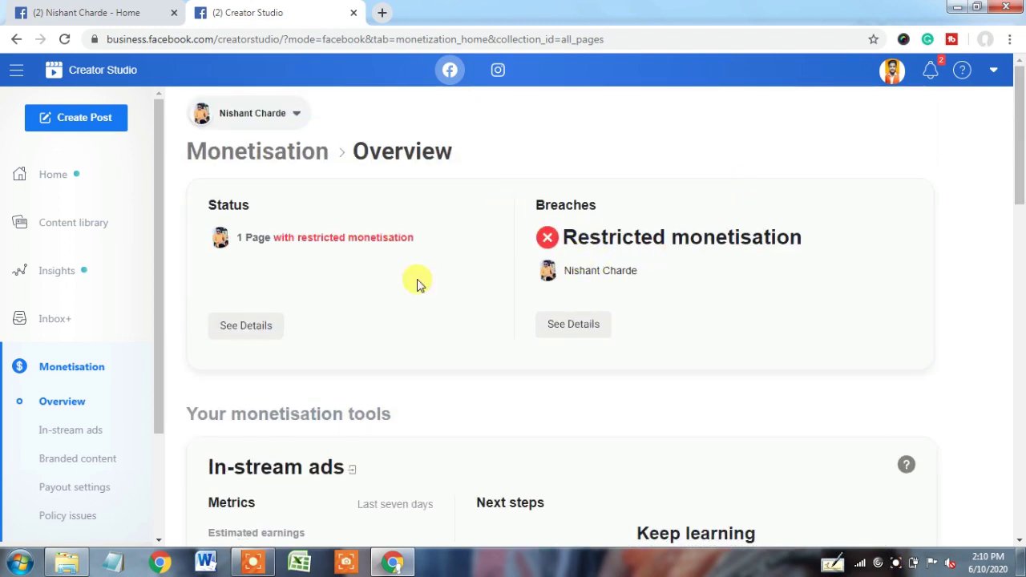
- Go back to the Facebook Page, close the post comments and chat pop-ups, and look through the Page's recent posts
left_click(133, 11)
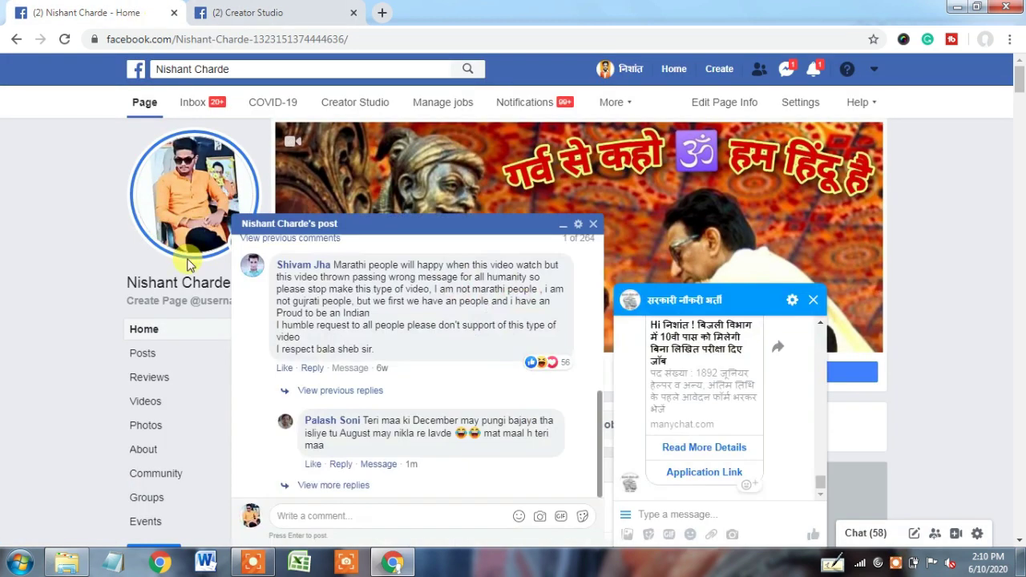
left_click(594, 223)
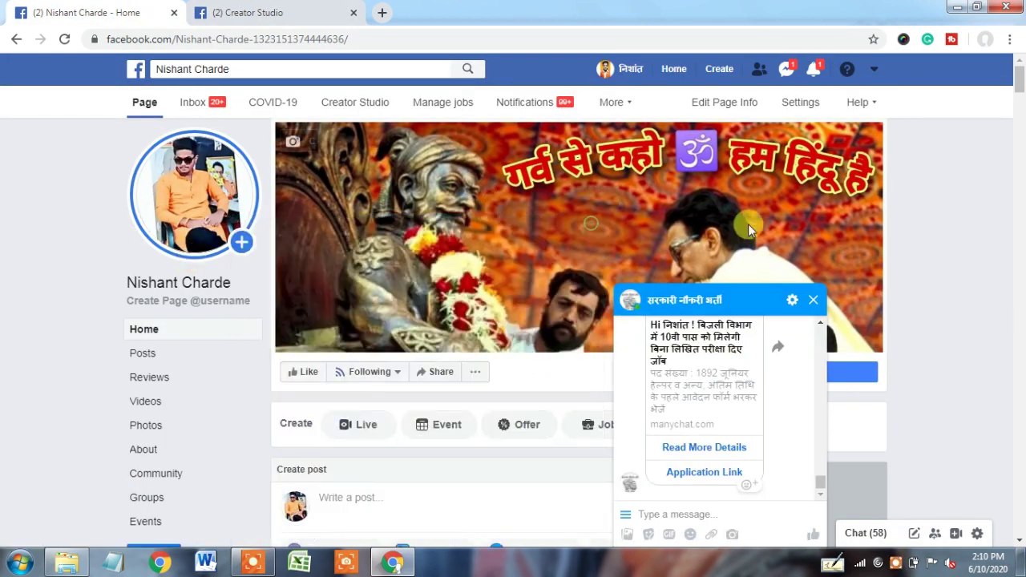
left_click(813, 300)
left_click_drag(1019, 80, 1022, 145)
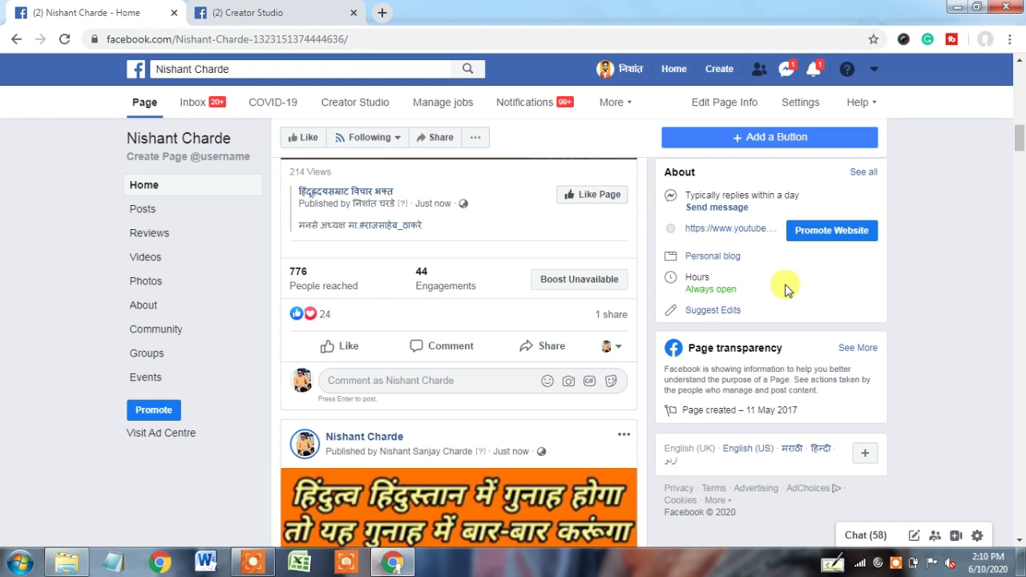
mouse_move(615, 321)
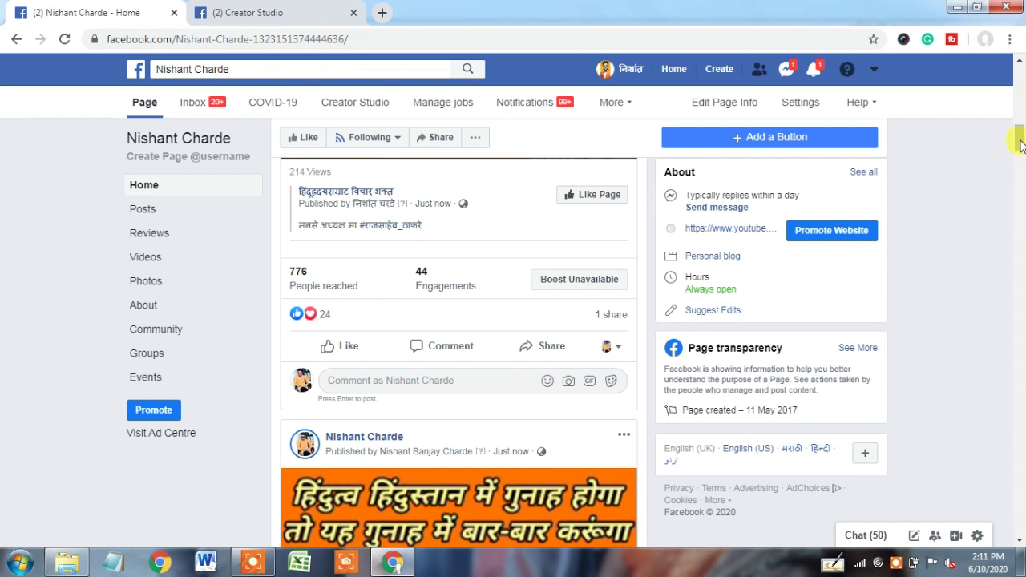
left_click_drag(1021, 144, 793, 27)
- Open the Page quality section and examine the listed violations
left_click(615, 102)
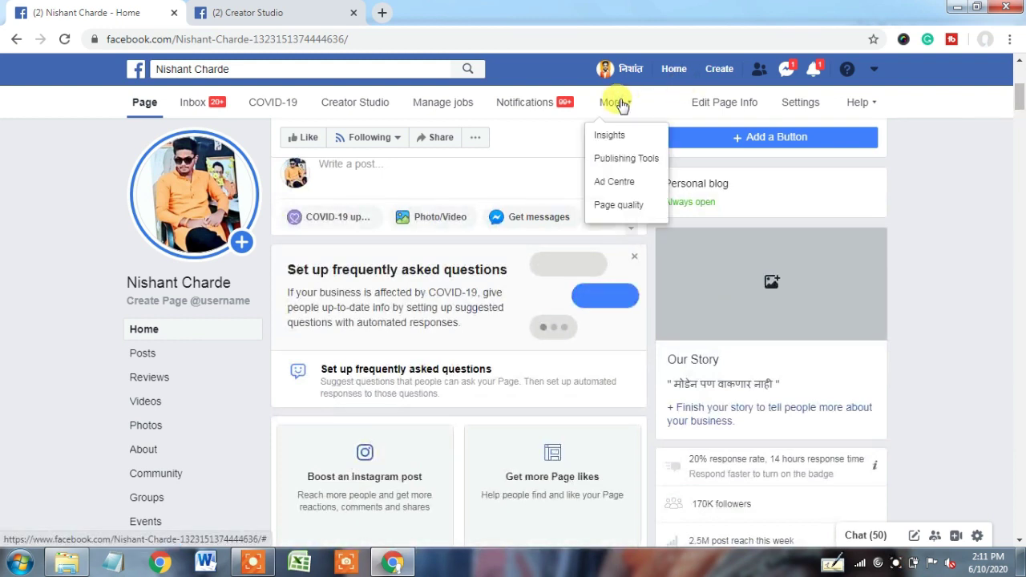
left_click(615, 208)
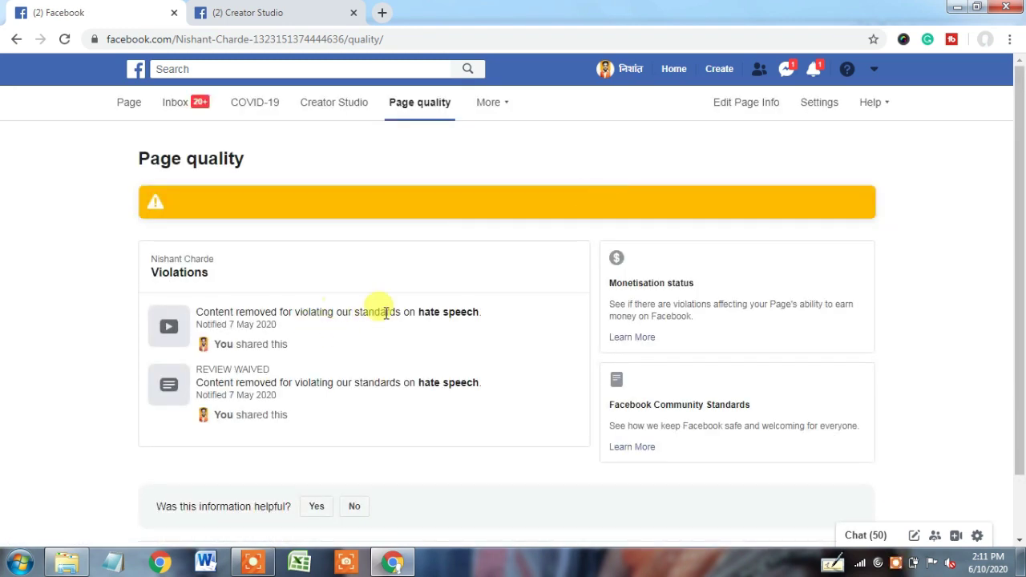
left_click_drag(414, 307, 453, 331)
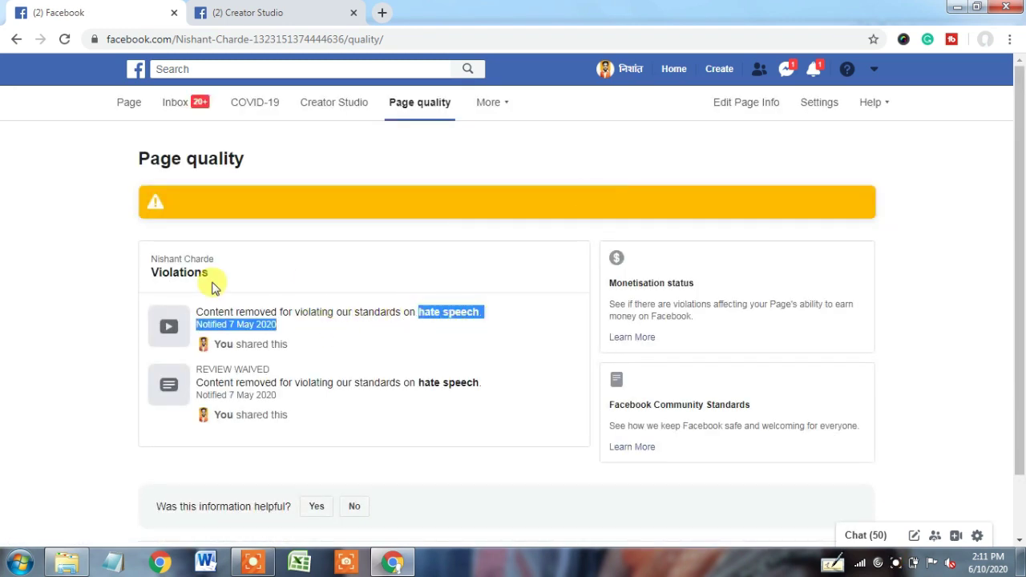
left_click(156, 267)
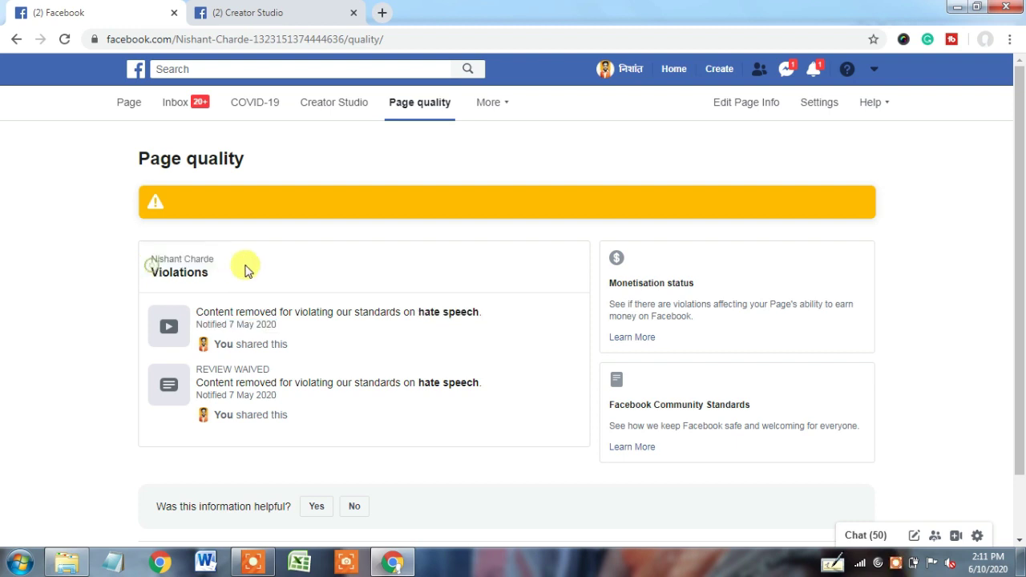
left_click(481, 103)
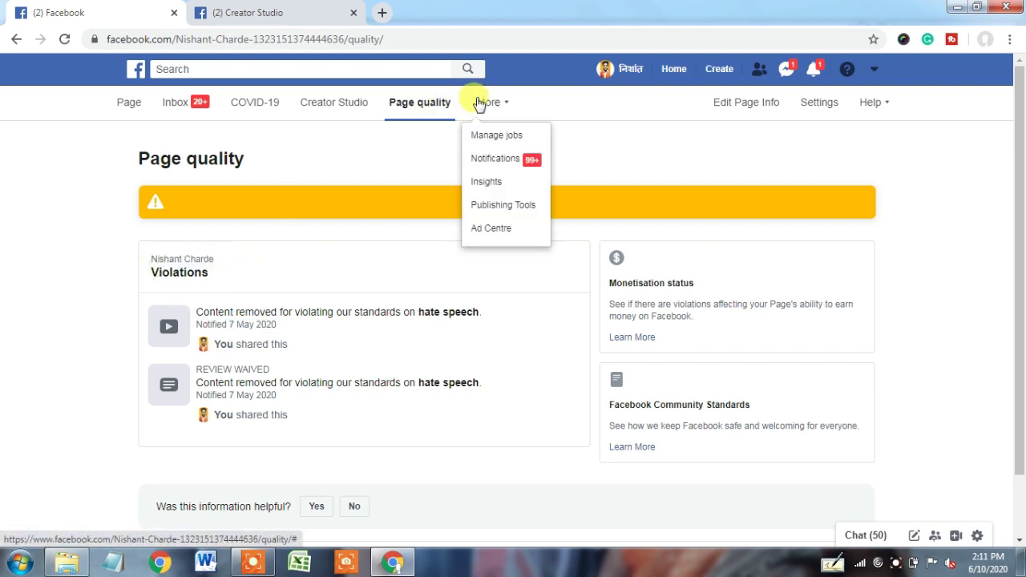
- Open Creator Studio's monetisation Policy issues and review the Community Standards and limited originality of content breaches
left_click(345, 109)
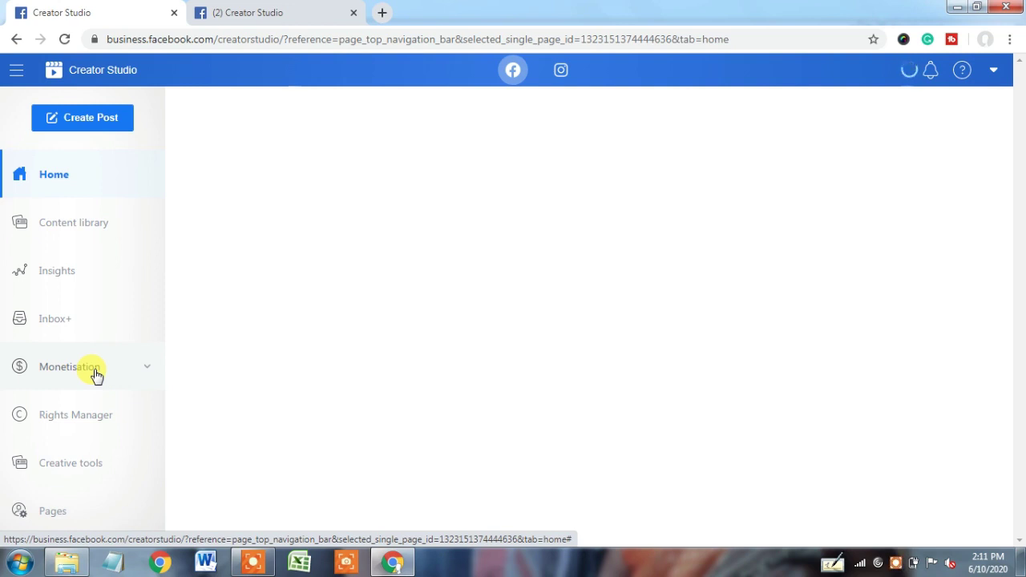
left_click(241, 11)
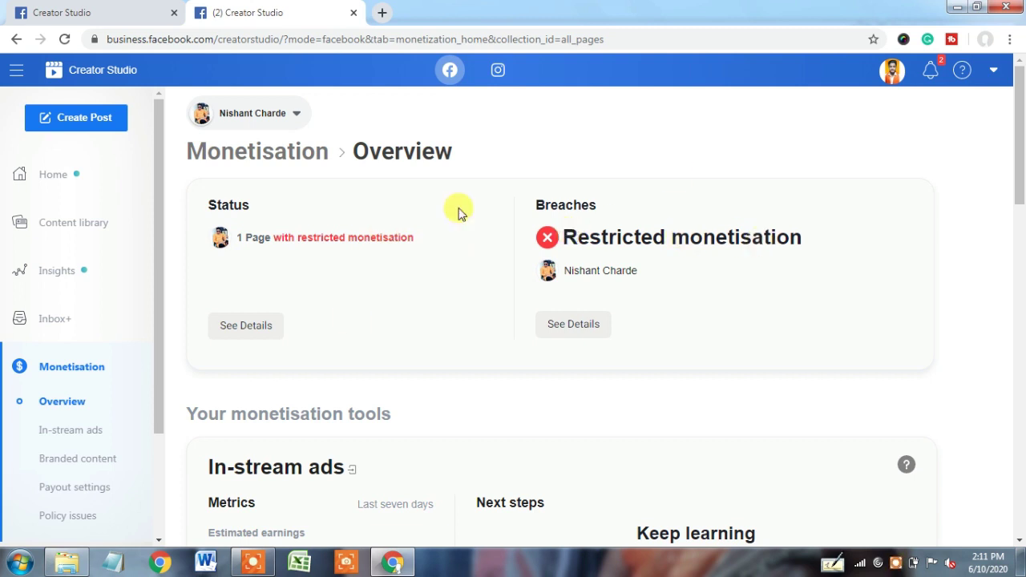
left_click(88, 515)
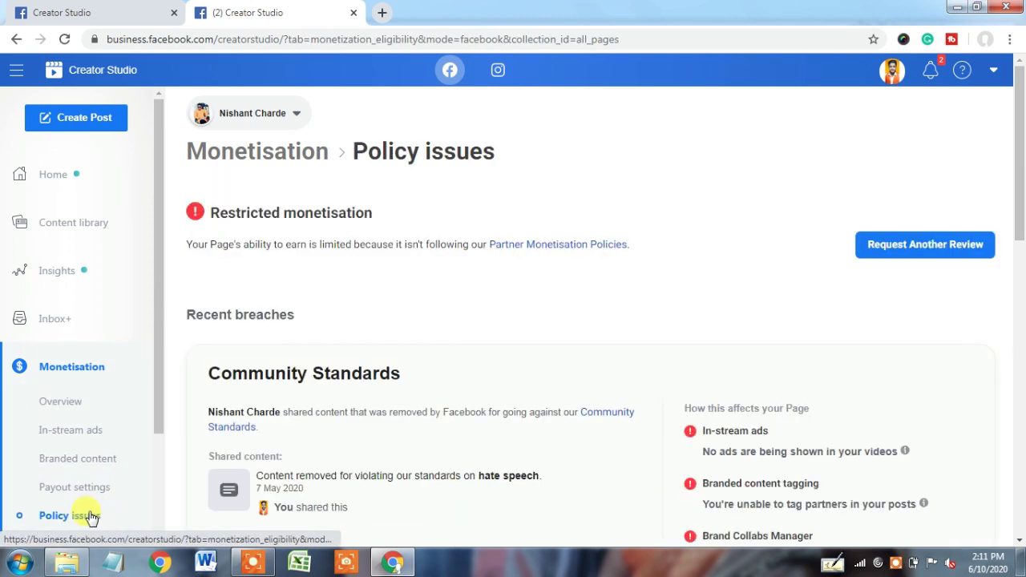
left_click_drag(201, 372, 424, 360)
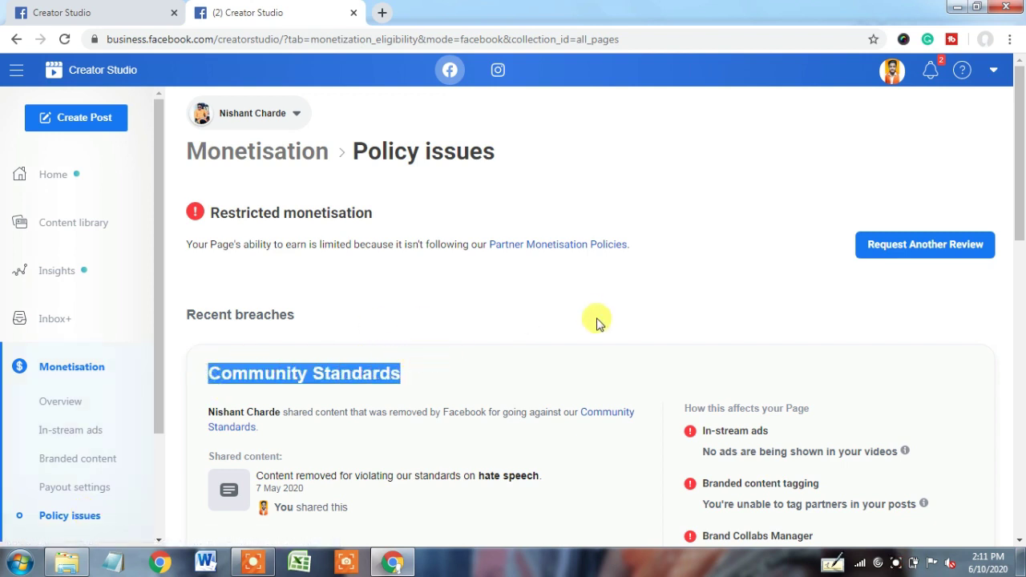
left_click_drag(1023, 152, 1023, 282)
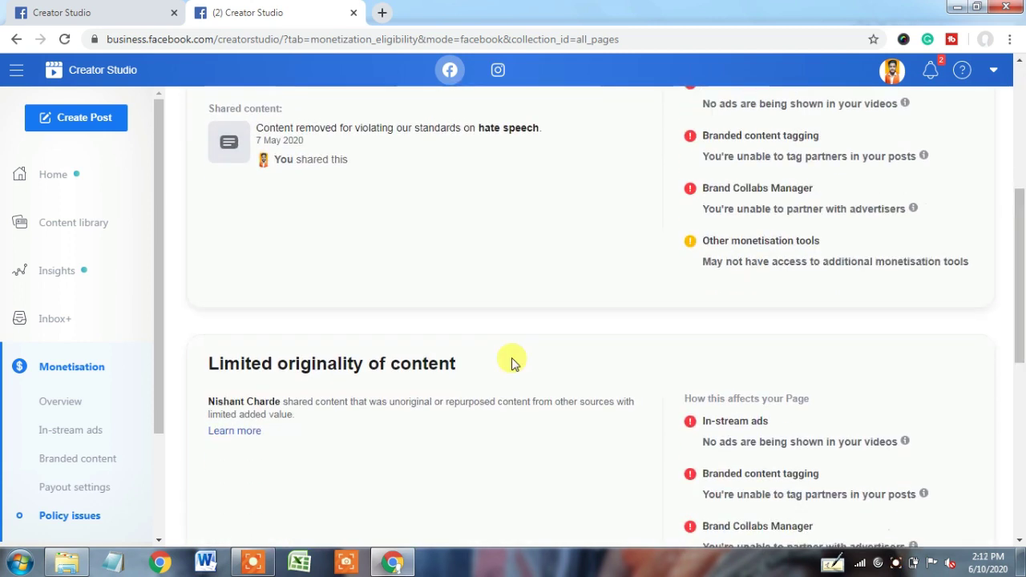
- Open the Content library's Posts list and look through the Page's older posts, returning to the newest ones
left_click(88, 234)
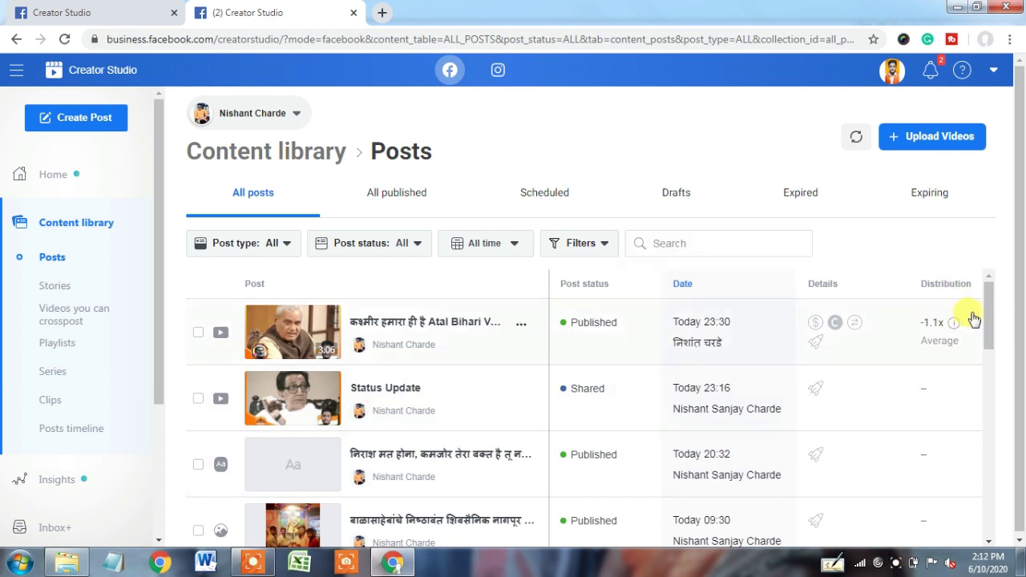
left_click_drag(989, 313, 975, 454)
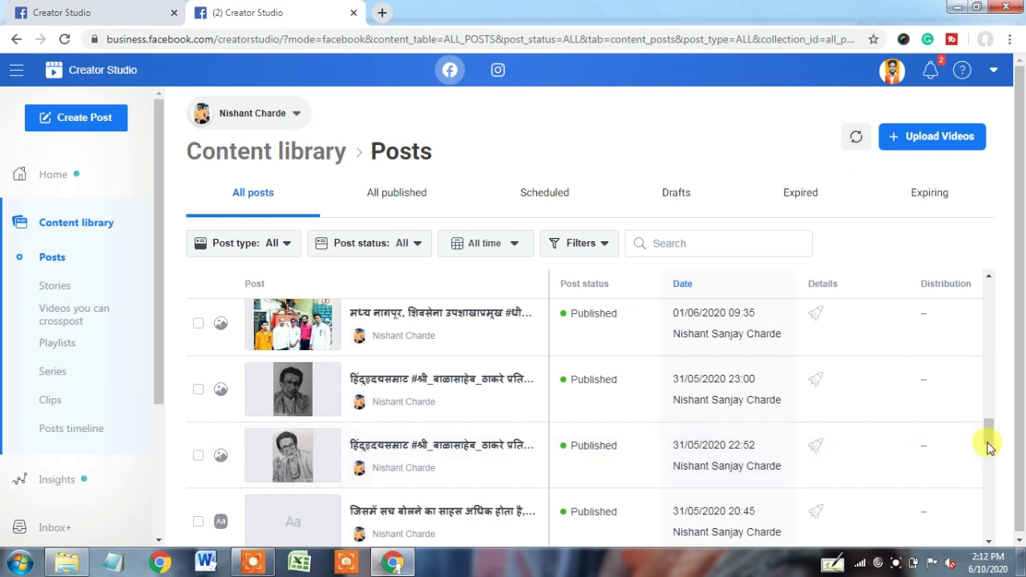
left_click_drag(988, 445, 987, 291)
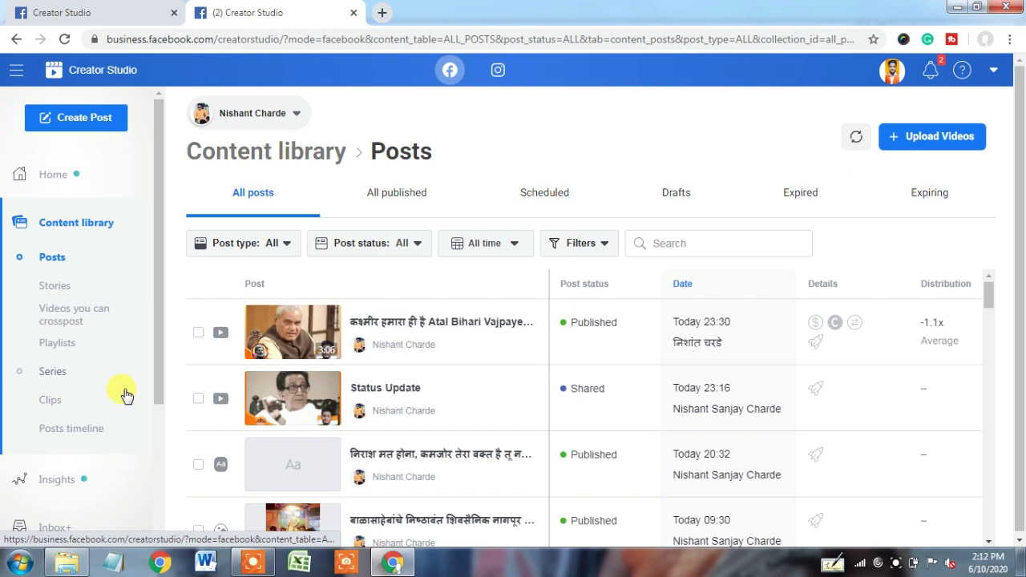
- Open the Monetisation overview and check the Page's status and breaches
left_click_drag(155, 389, 157, 469)
scroll(112, 457, "down", 1)
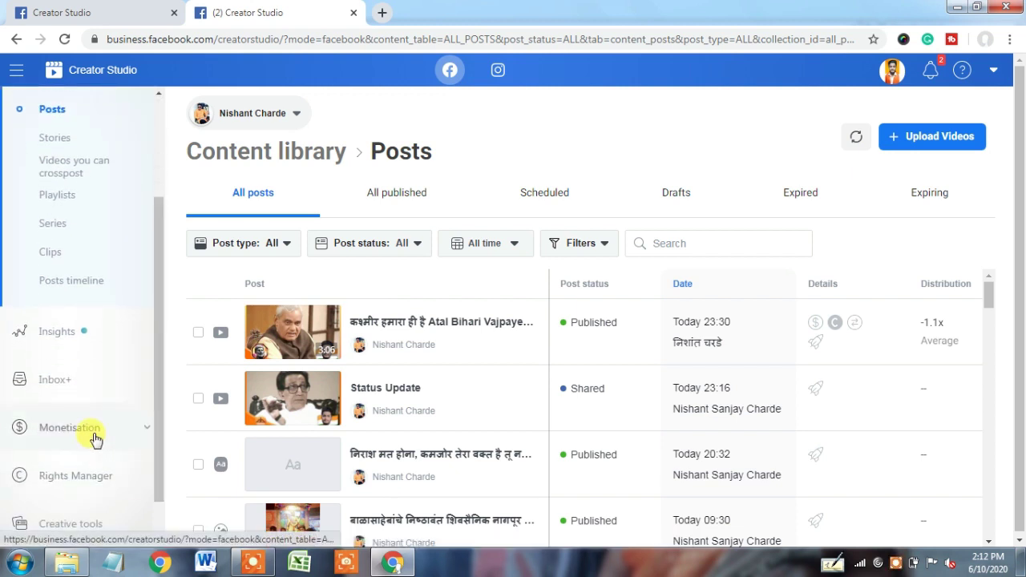
left_click(93, 435)
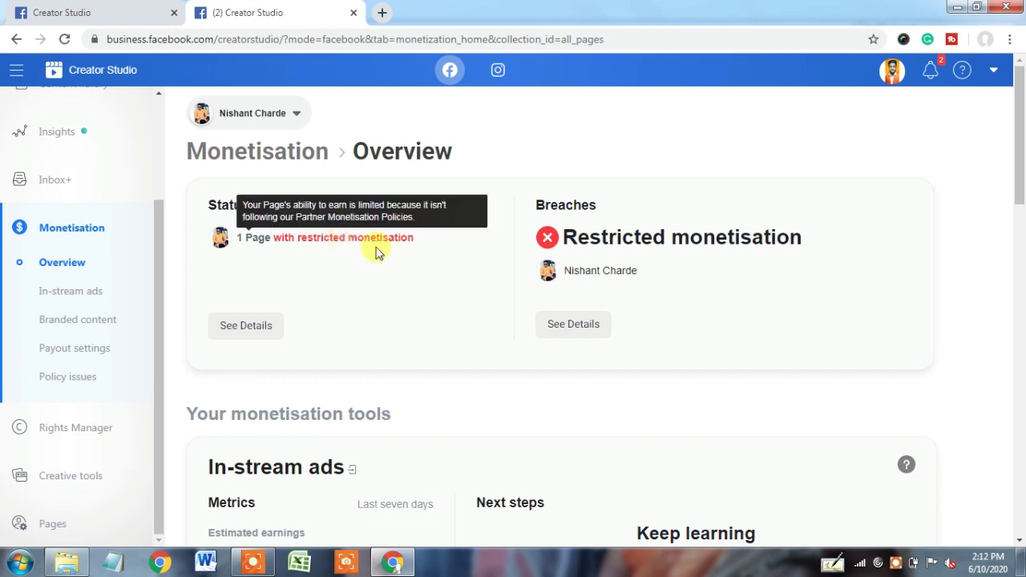
left_click(72, 10)
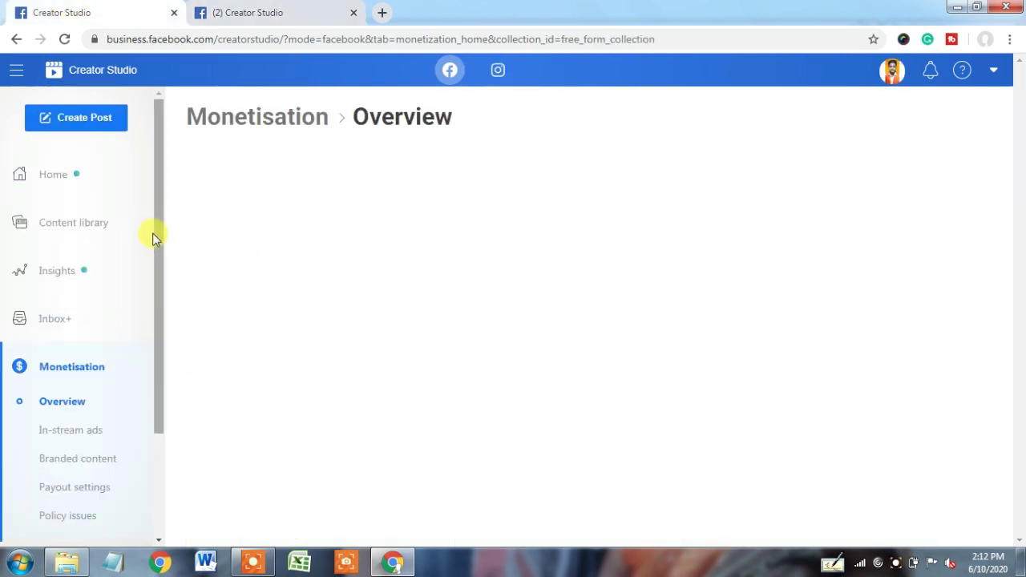
left_click(268, 11)
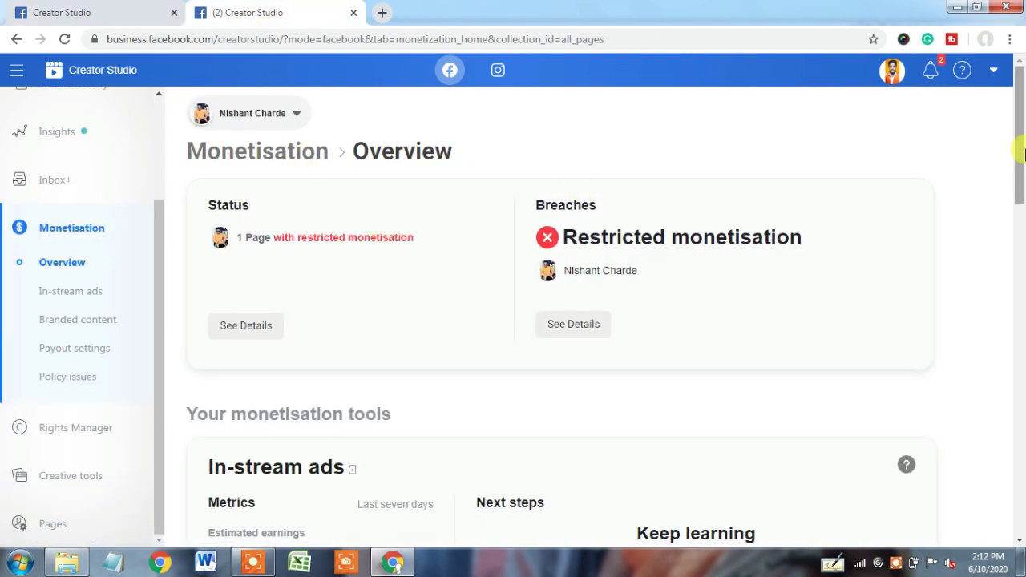
left_click_drag(1023, 152, 1023, 157)
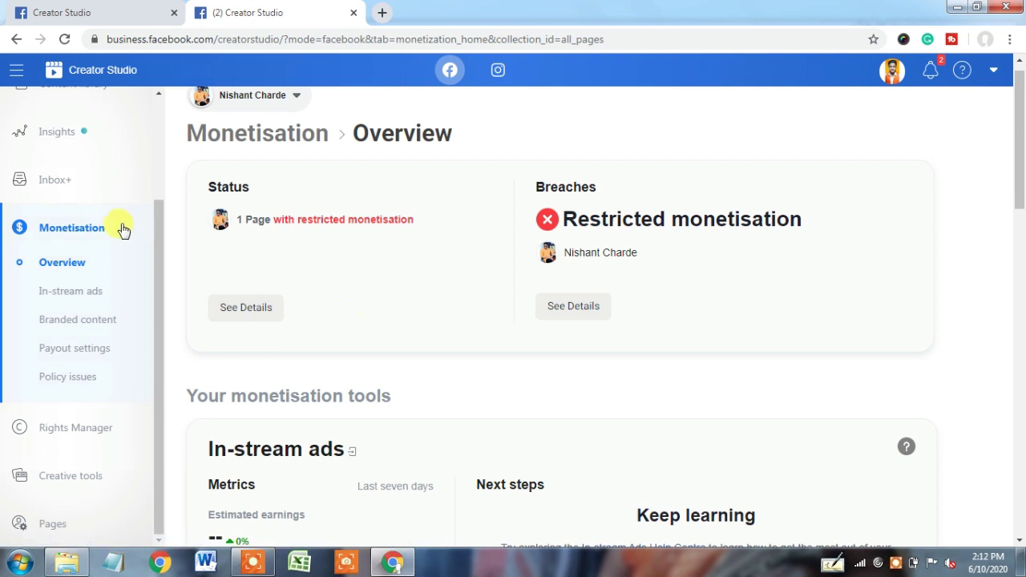
- Go back to the Content library and check the newest entries in the Posts list
left_click_drag(158, 243, 157, 140)
left_click(94, 222)
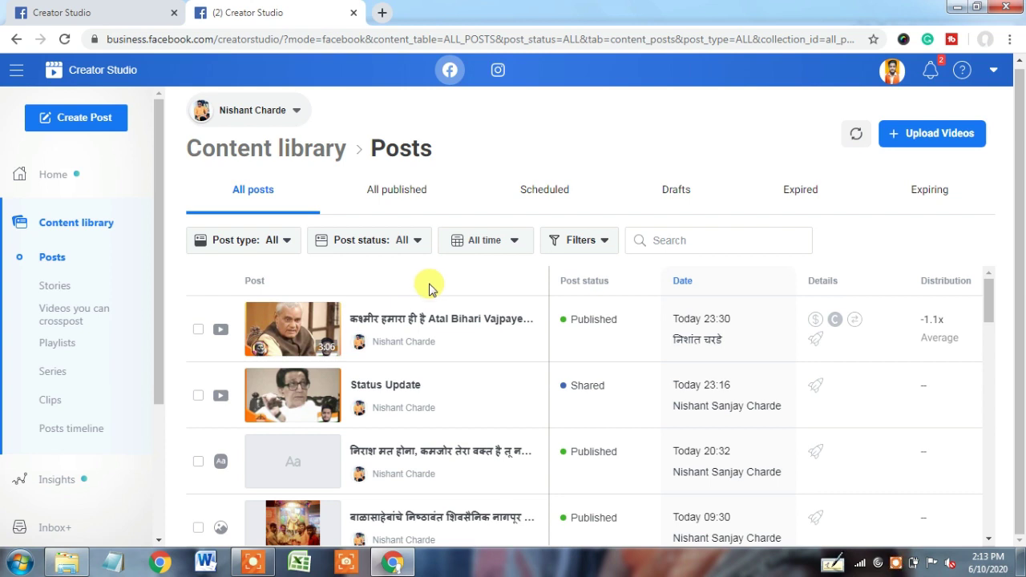
mouse_move(985, 305)
left_mouse_down()
mouse_move(988, 349)
mouse_move(987, 285)
left_mouse_up()
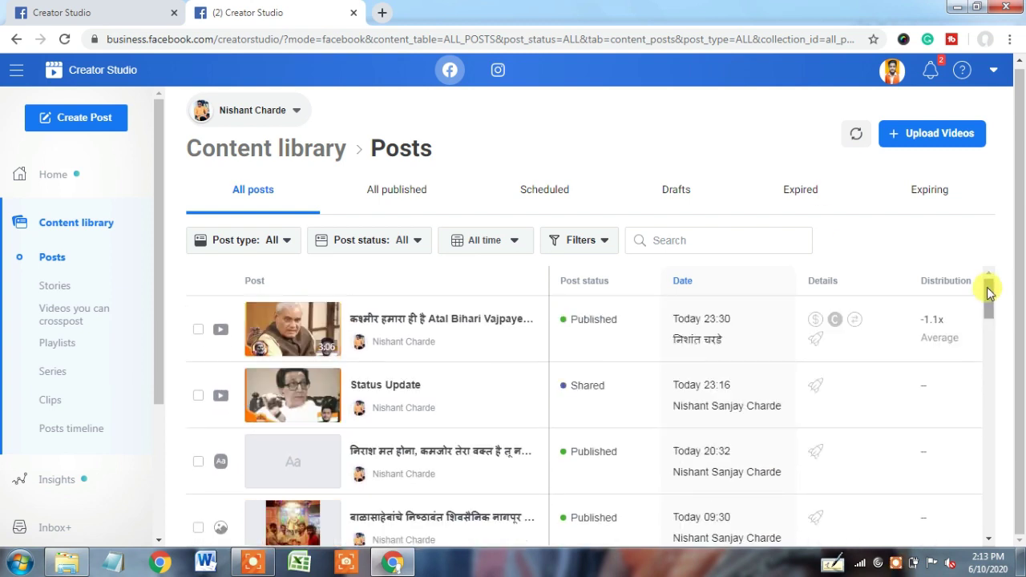
left_click(199, 331)
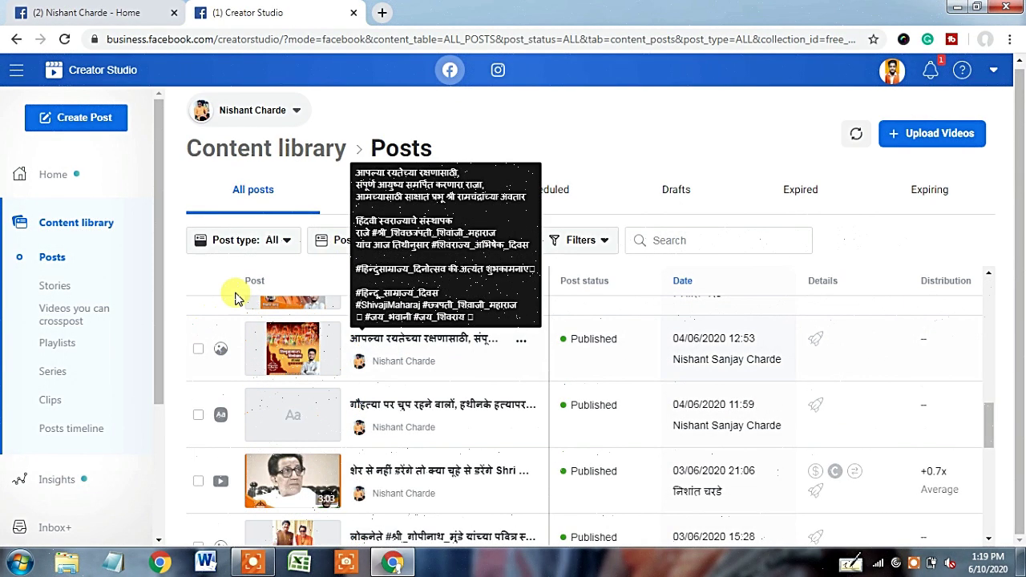
- Go from the Posts list to Monetisation, open Policy issues and highlight the restricted monetisation heading
scroll(153, 337, "down", 1)
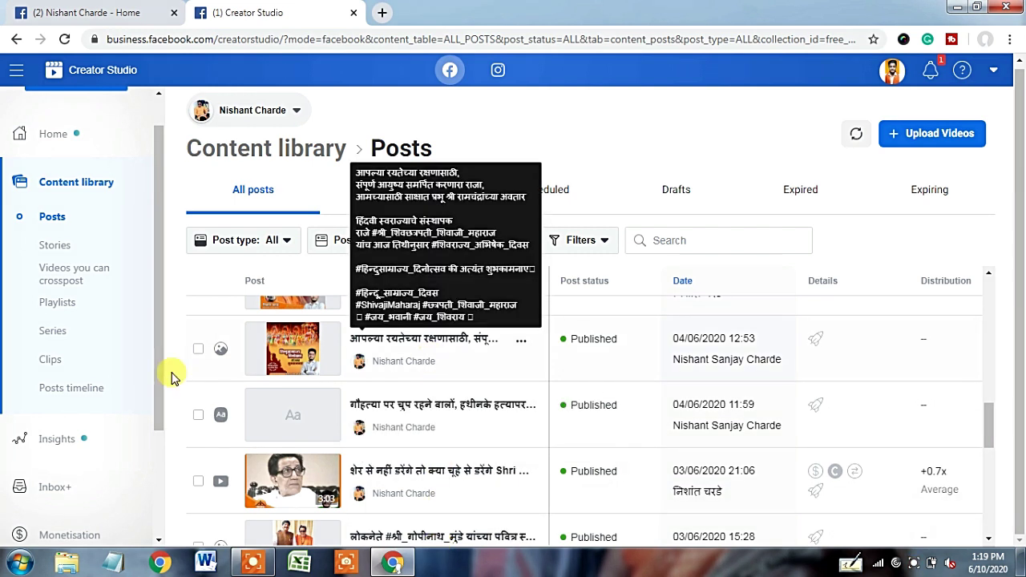
left_click_drag(157, 396, 157, 427)
left_click(80, 472)
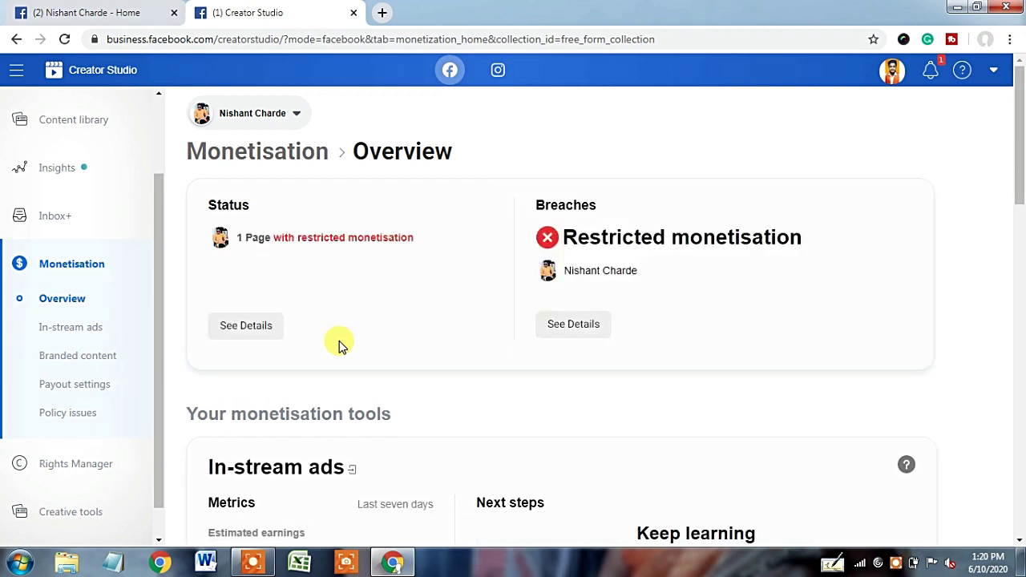
left_click(84, 418)
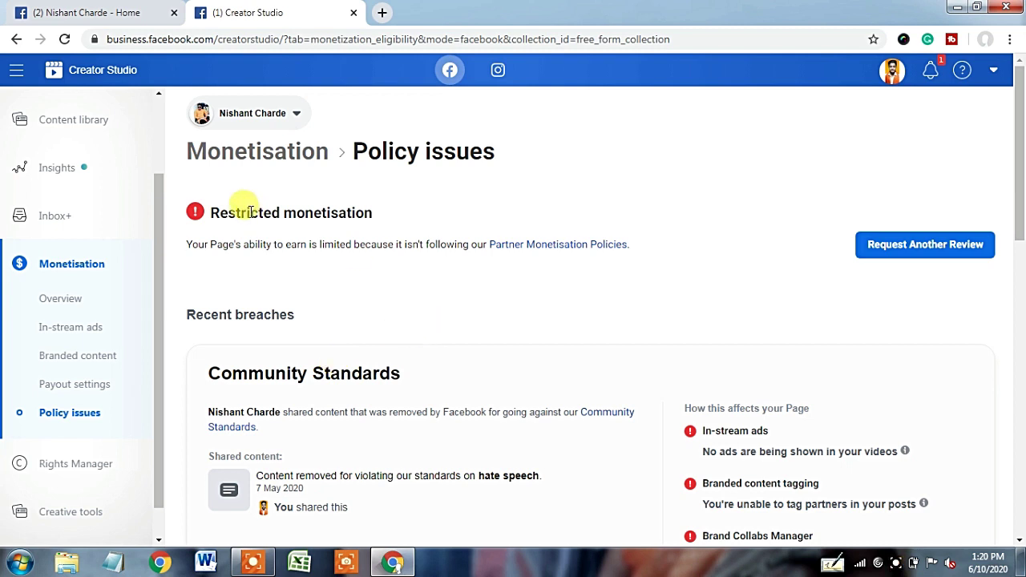
left_click_drag(211, 212, 367, 212)
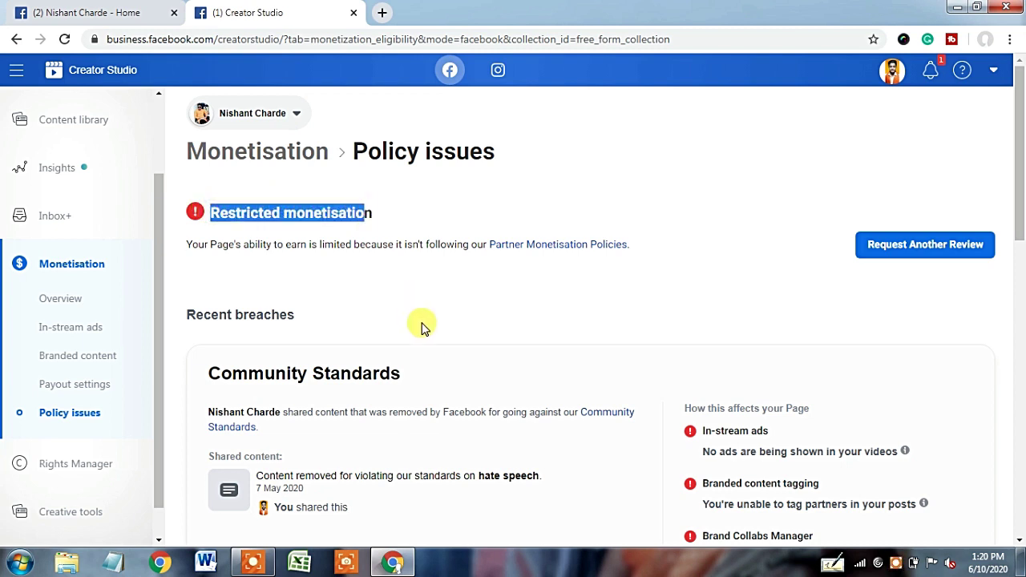
- Switch to the Facebook Page, close the post comments pop-up and open the Page quality section
left_click(114, 8)
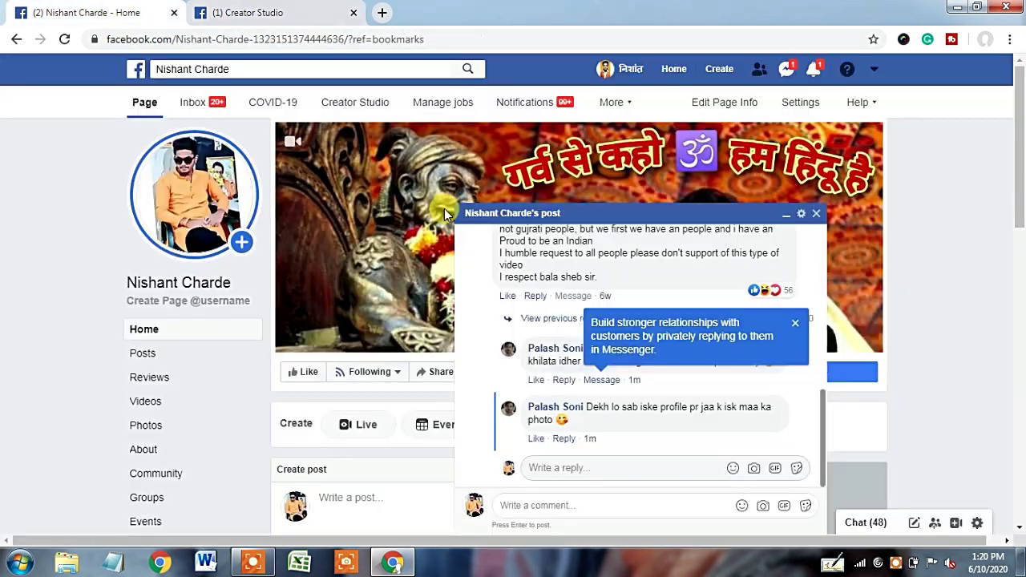
left_click(816, 213)
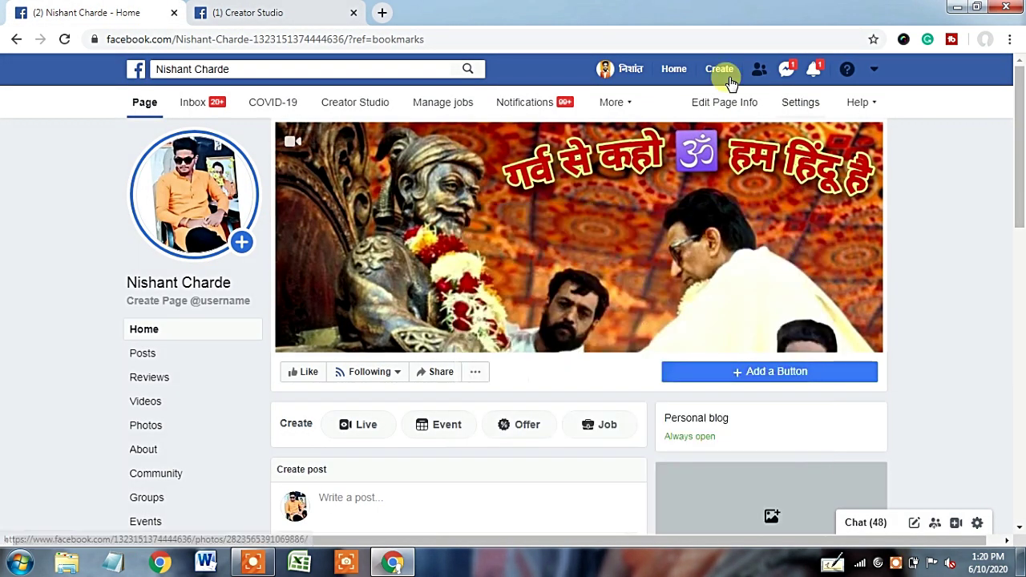
left_click(626, 110)
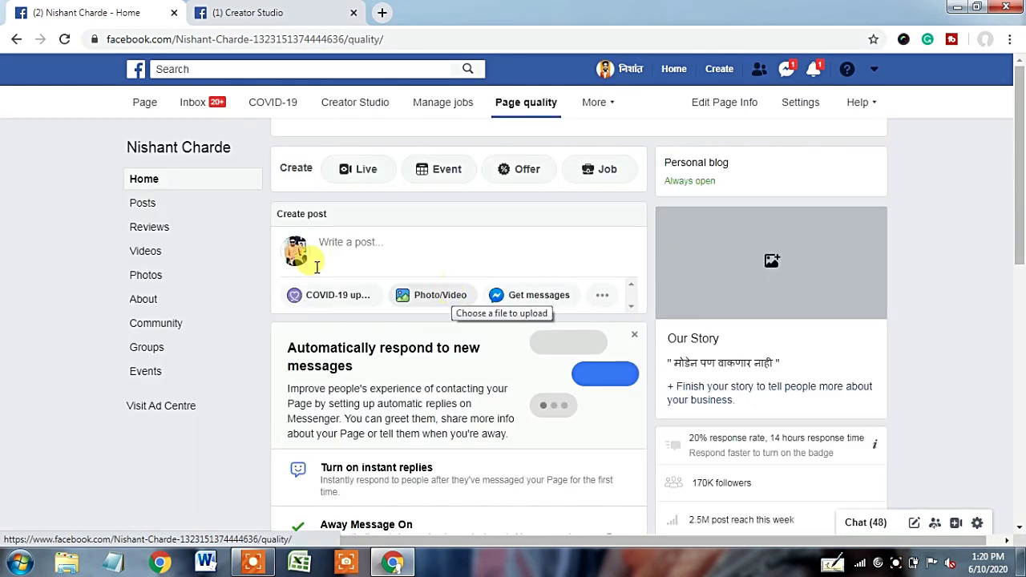
- Return to Policy issues in Creator Studio and read through the whole list of recent breaches
left_click(268, 9)
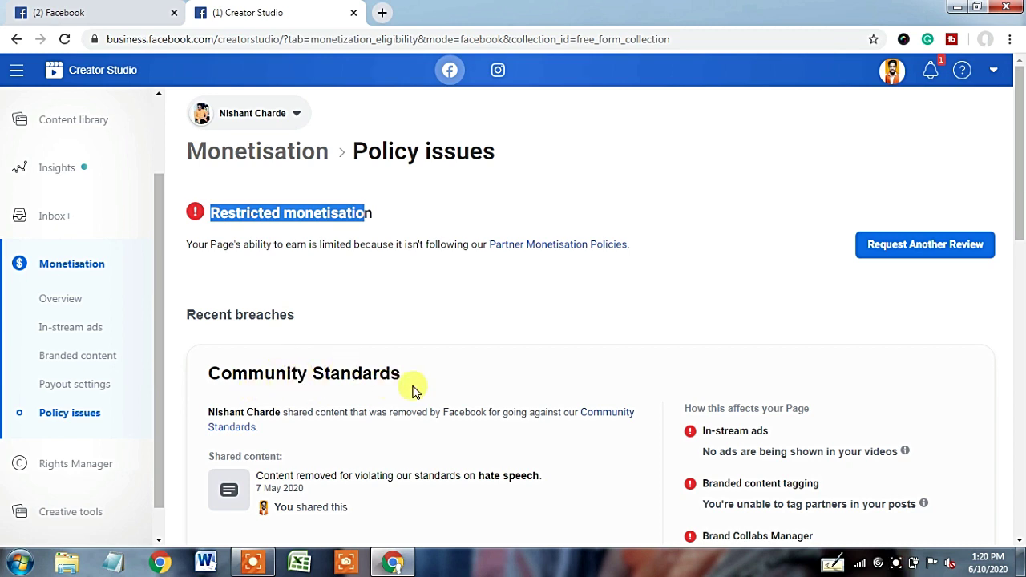
left_click_drag(1020, 180, 1019, 328)
left_click_drag(1016, 277, 1017, 408)
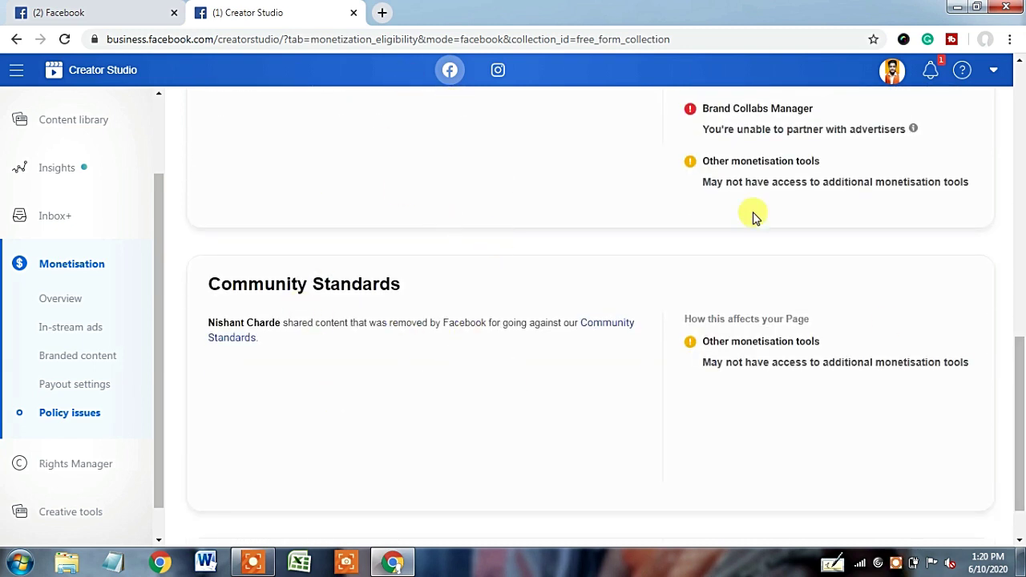
left_click_drag(1016, 393, 1021, 126)
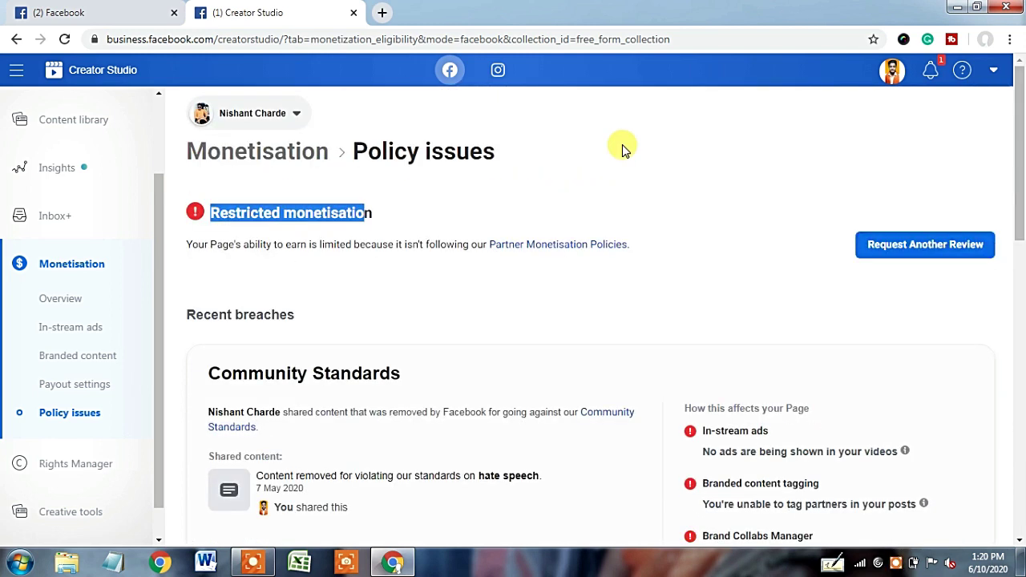
- Check the violations in Page quality, and compare them with the limited originality of content breach in Policy issues
left_click(152, 11)
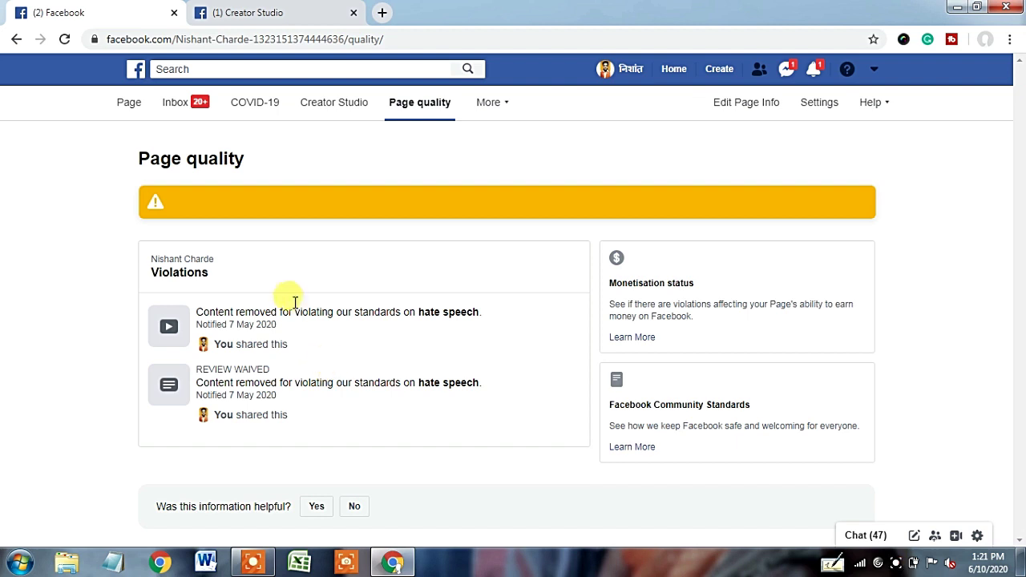
left_click(223, 10)
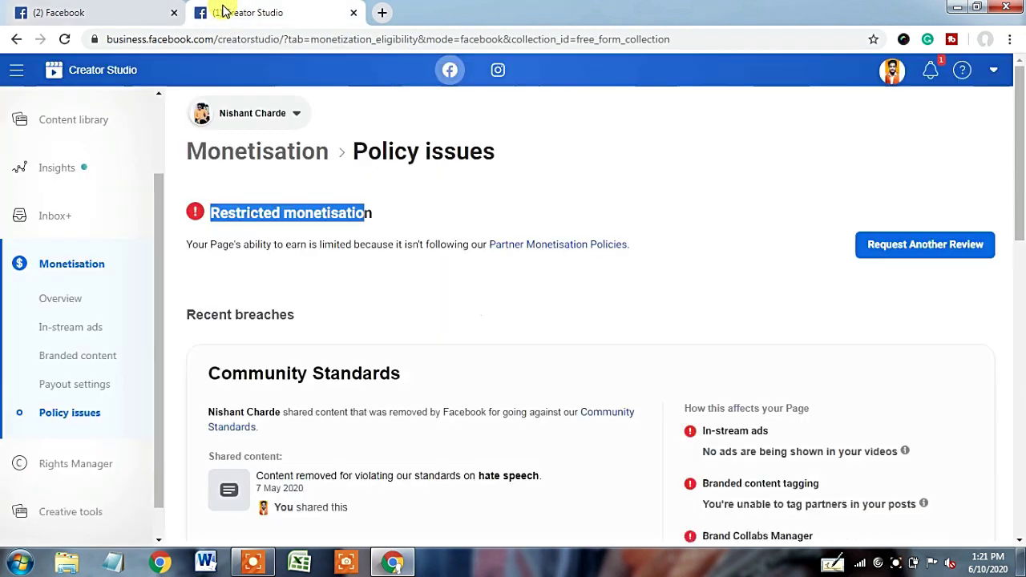
left_click(457, 179)
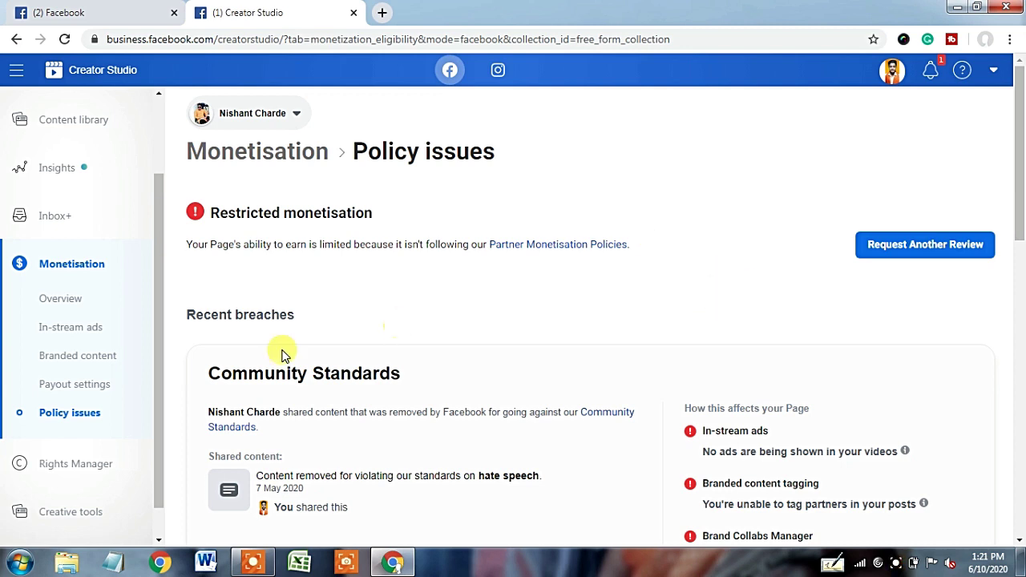
left_click_drag(1021, 181, 1022, 324)
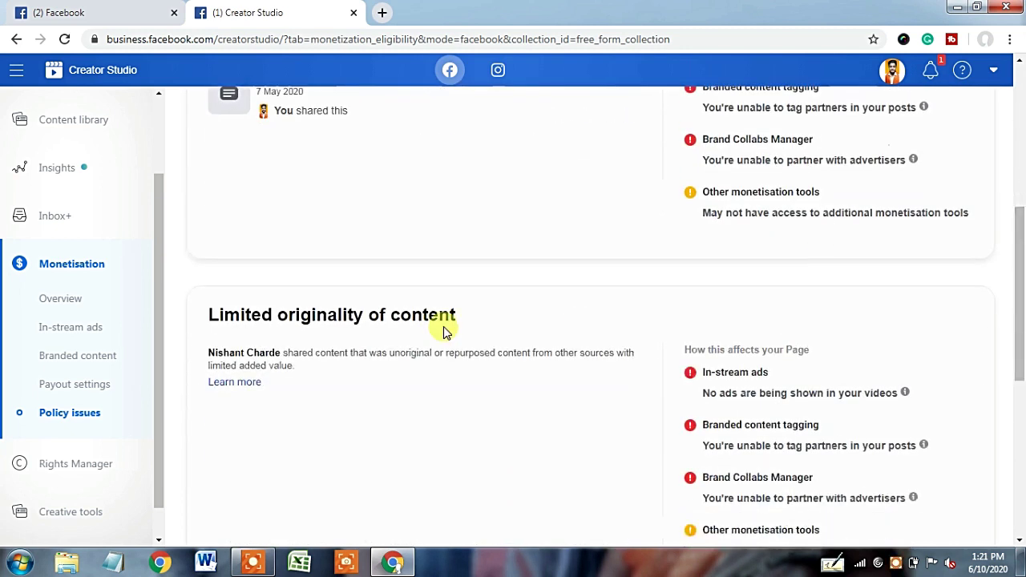